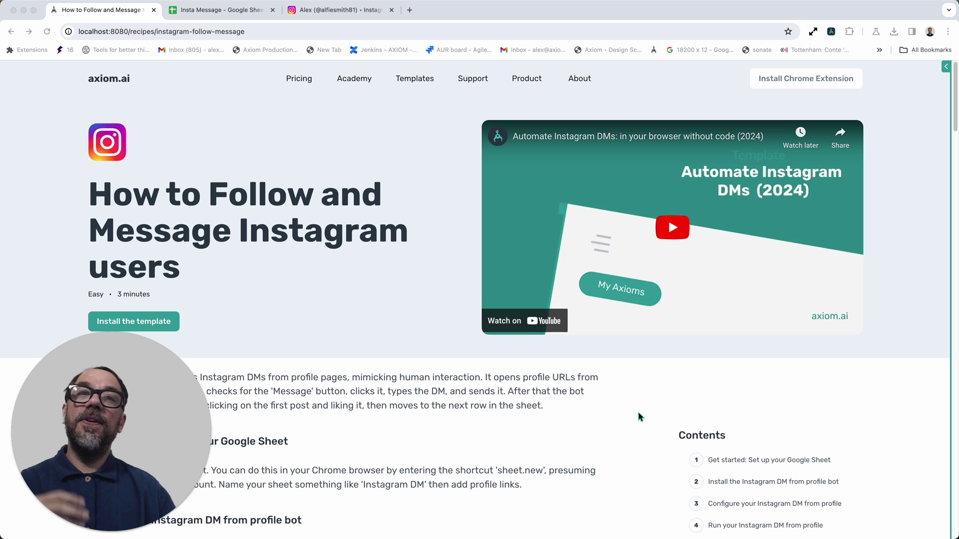
Step: Switch to the Insta Message spreadsheet holding the profile link and 'Hello'
left_click(242, 14)
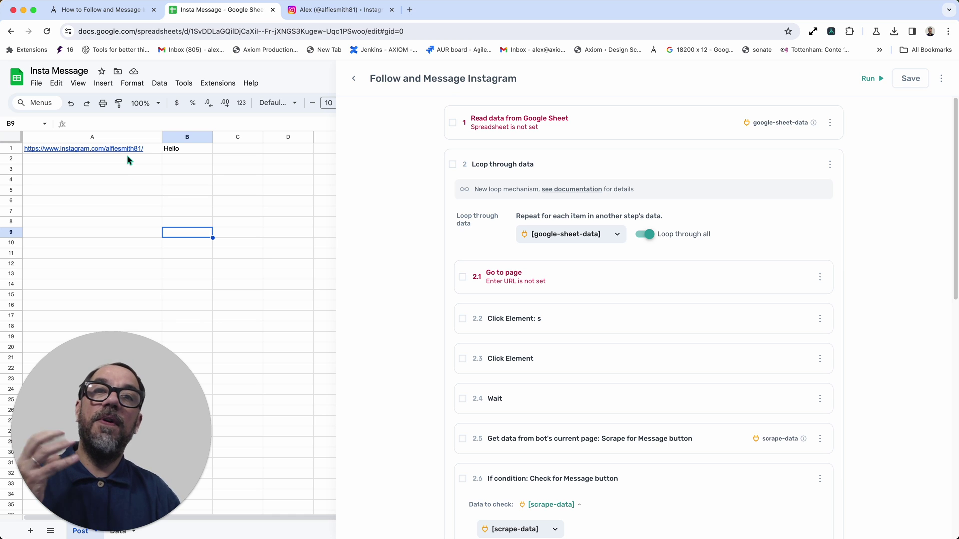
mouse_move(128, 152)
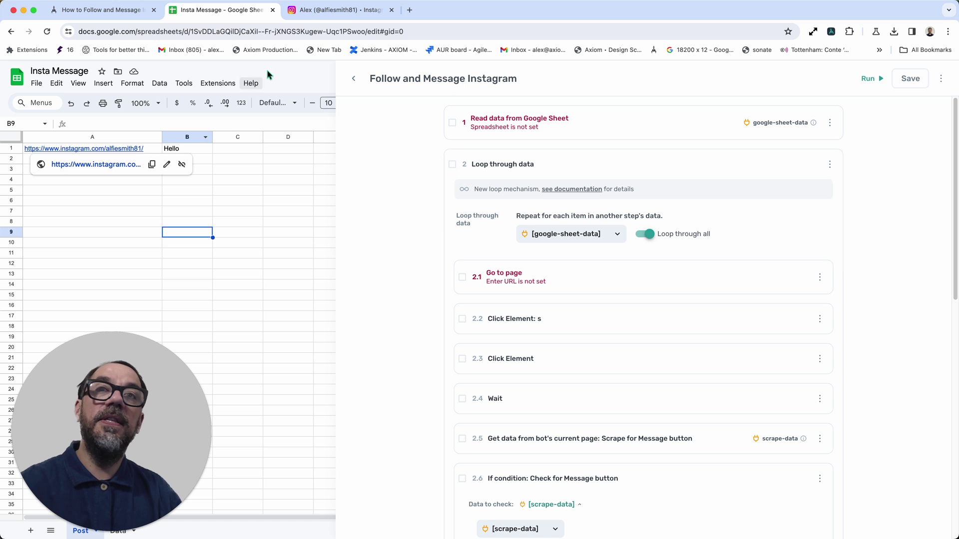
left_click(340, 14)
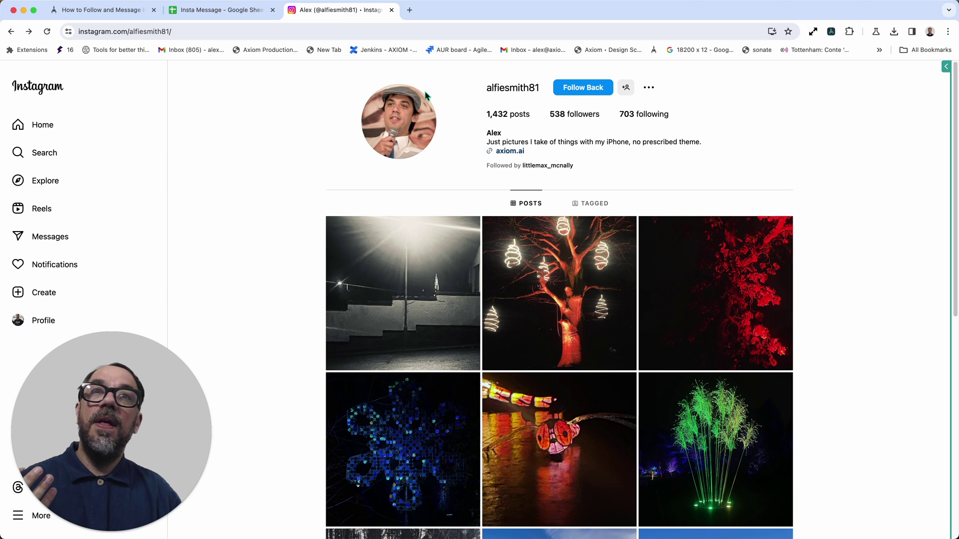
Step: Follow back the listed Instagram profile and send that user the direct message 'Hello'
left_click(590, 95)
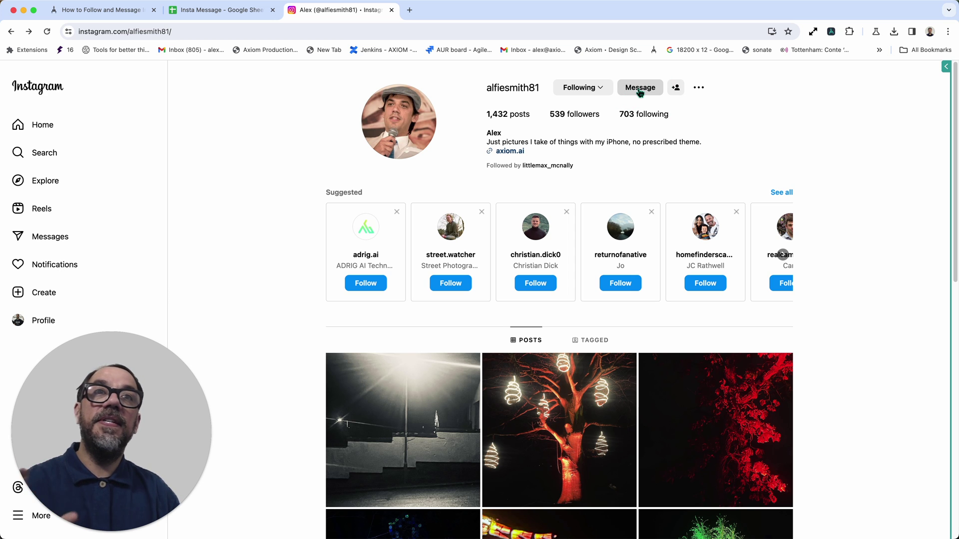
left_click(640, 87)
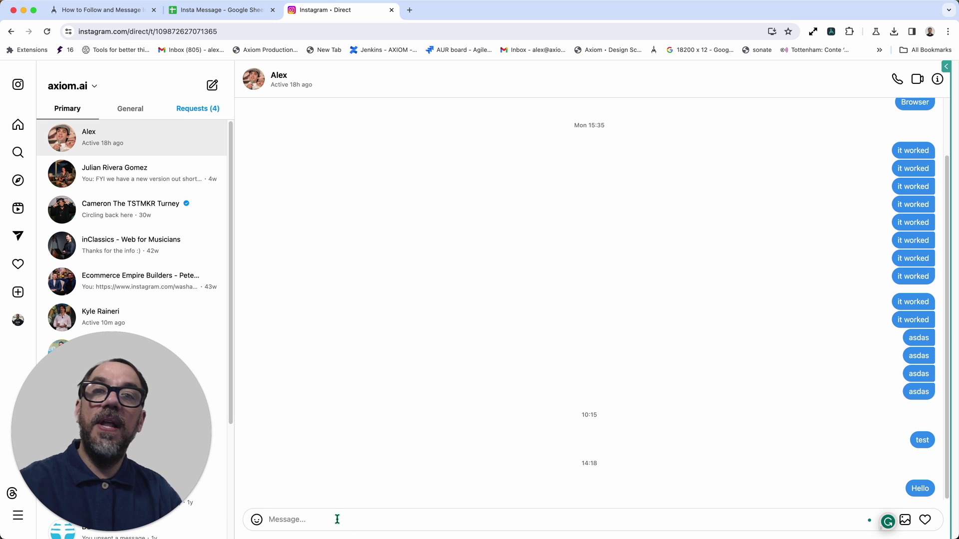
type("Hello")
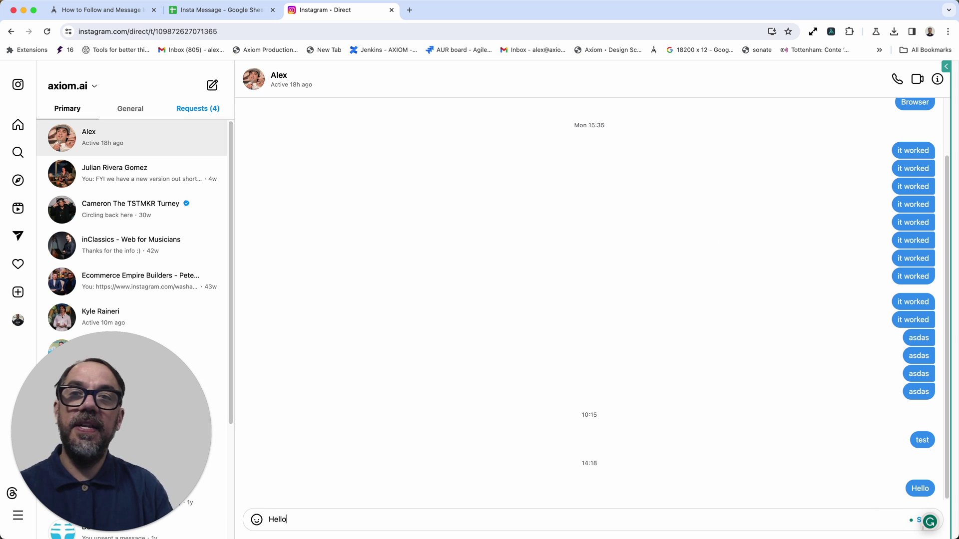
key("Return")
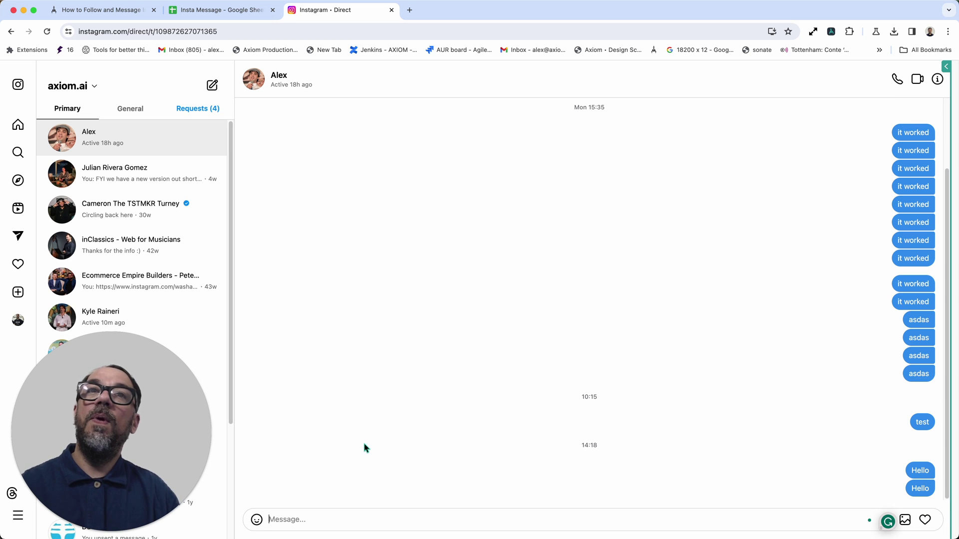
left_click(223, 10)
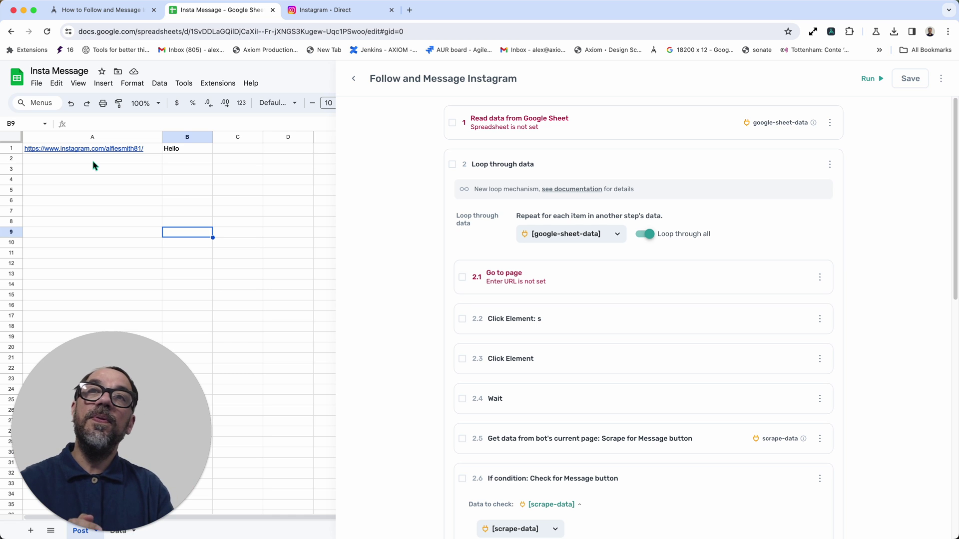
Step: Discard the unsaved automation and show the Social Media category of the template gallery
left_click(354, 80)
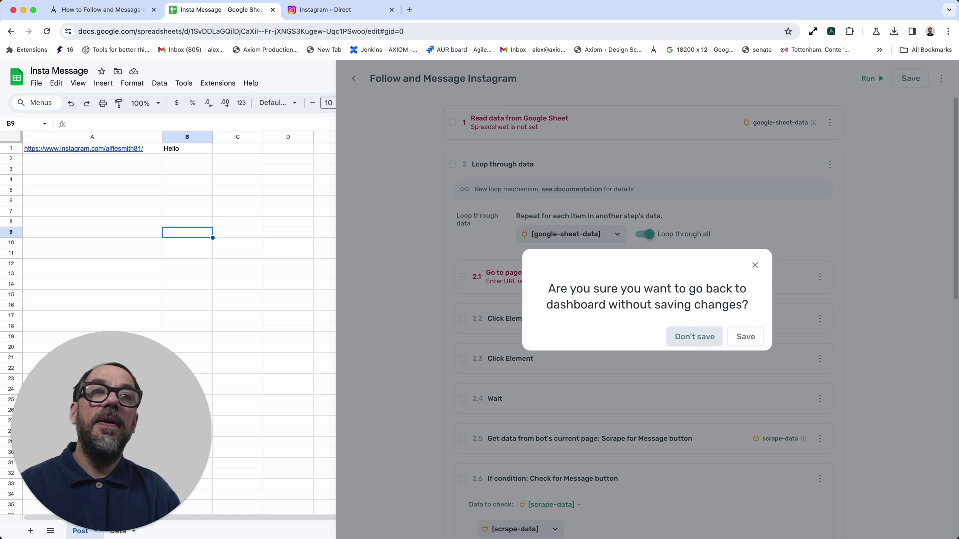
left_click(695, 337)
left_click(921, 79)
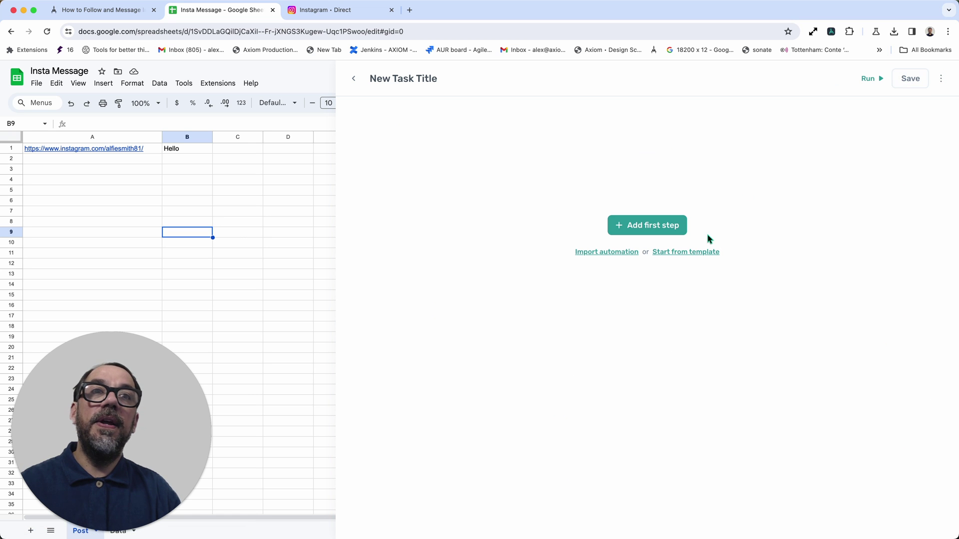
left_click(693, 252)
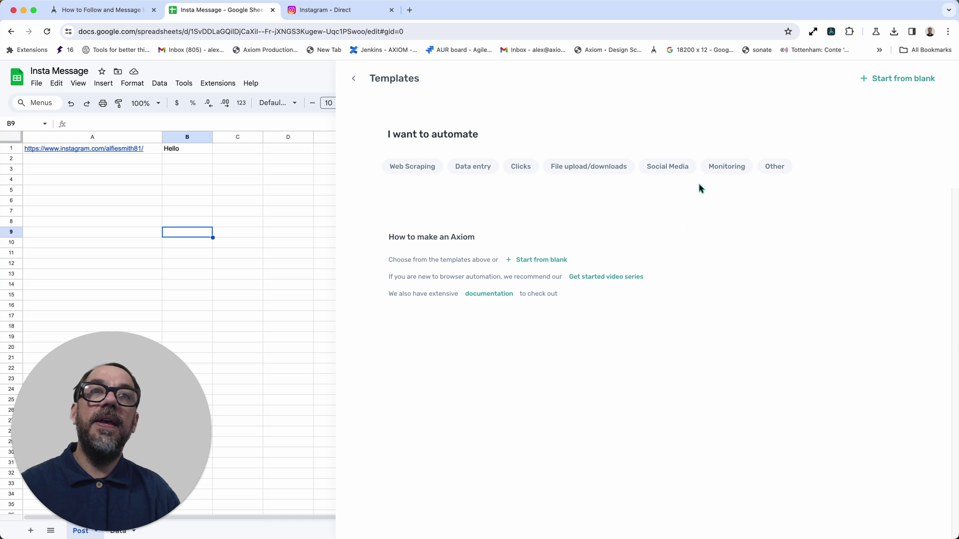
left_click(670, 170)
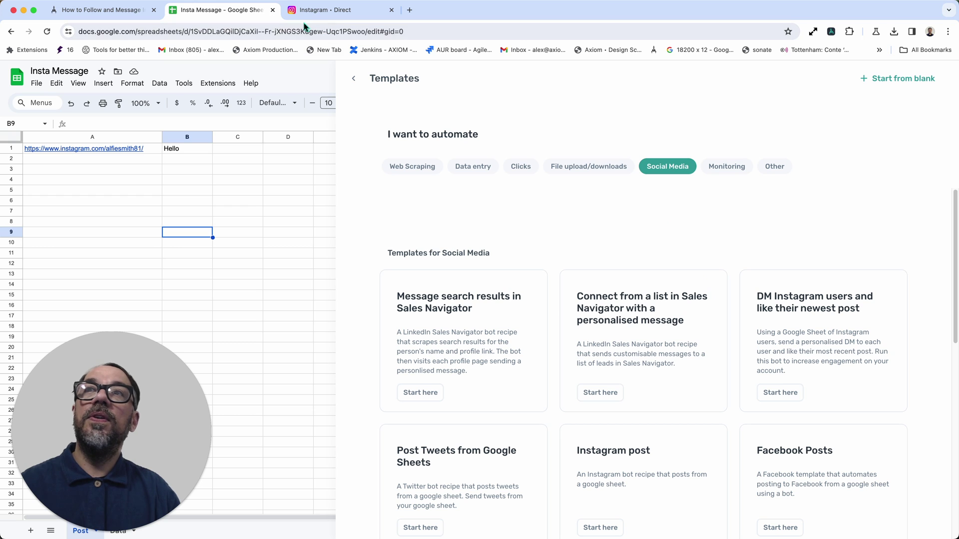
Step: Open the 'Automate Messages on Instagram from the Profile Page' template from the Templates list
left_click(122, 19)
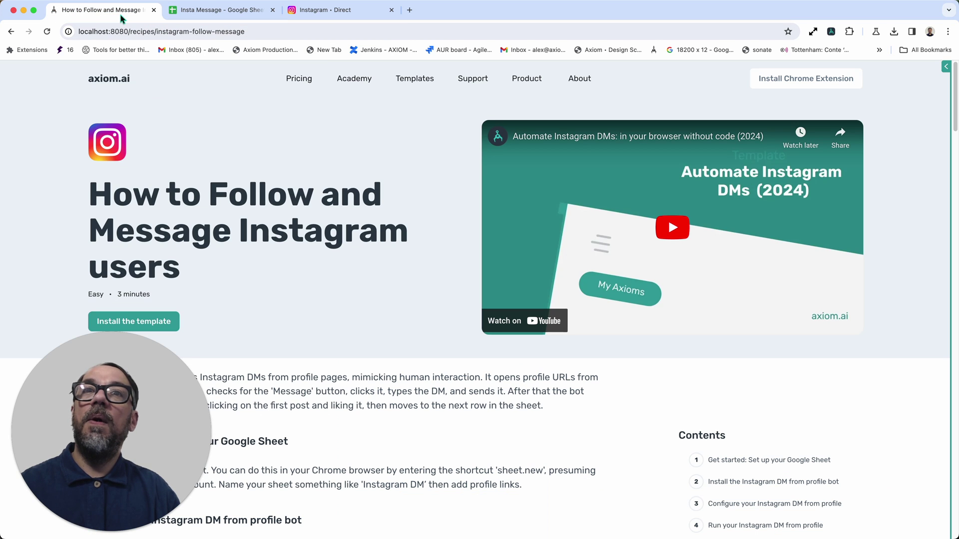
left_click(417, 84)
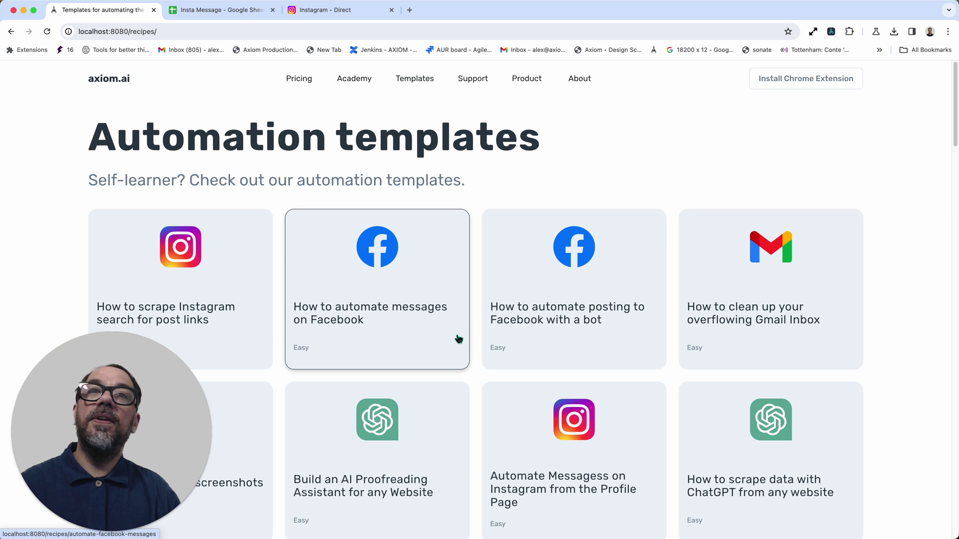
scroll(457, 345, "down", 3)
scroll(457, 353, "down", 2)
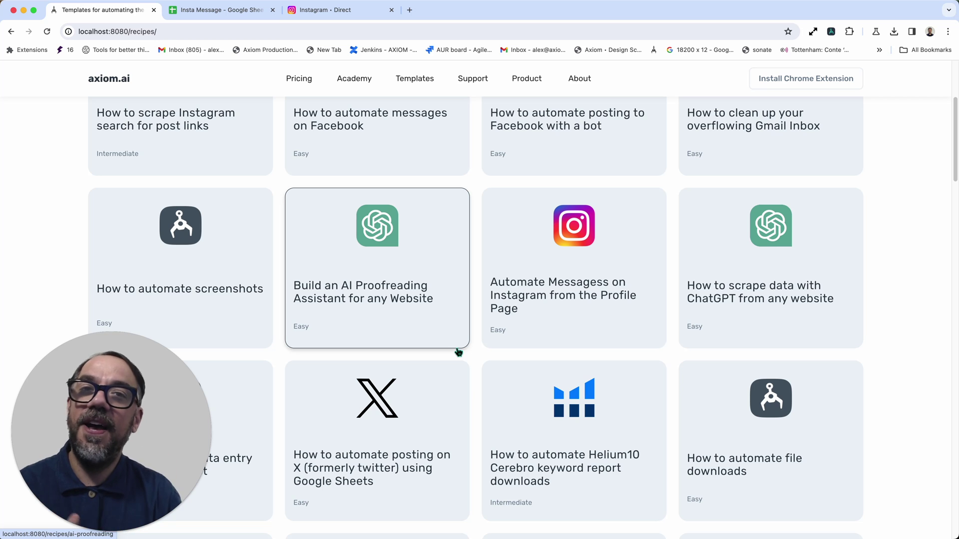
left_click(567, 345)
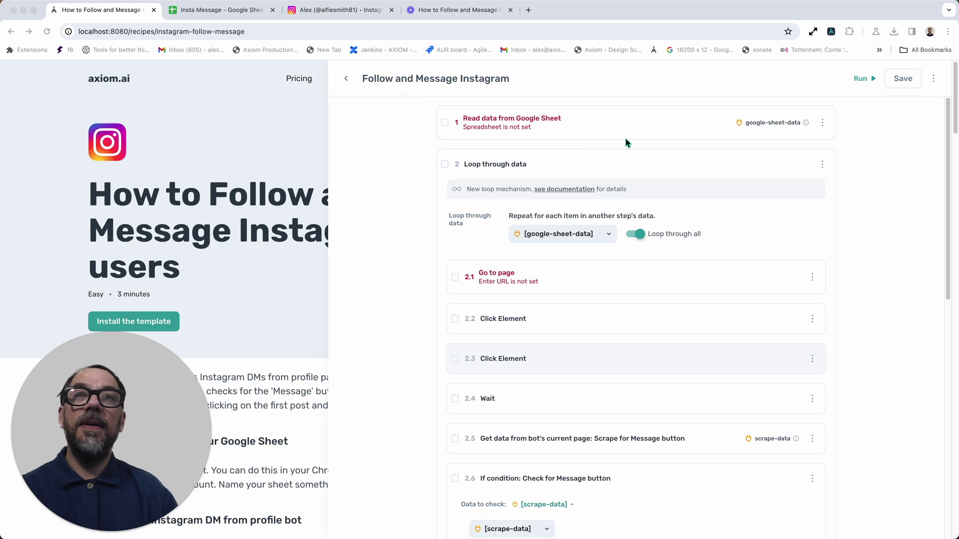
Step: Point the Read data from Google Sheet step at the Insta Message spreadsheet's Post sheet
left_click(381, 148)
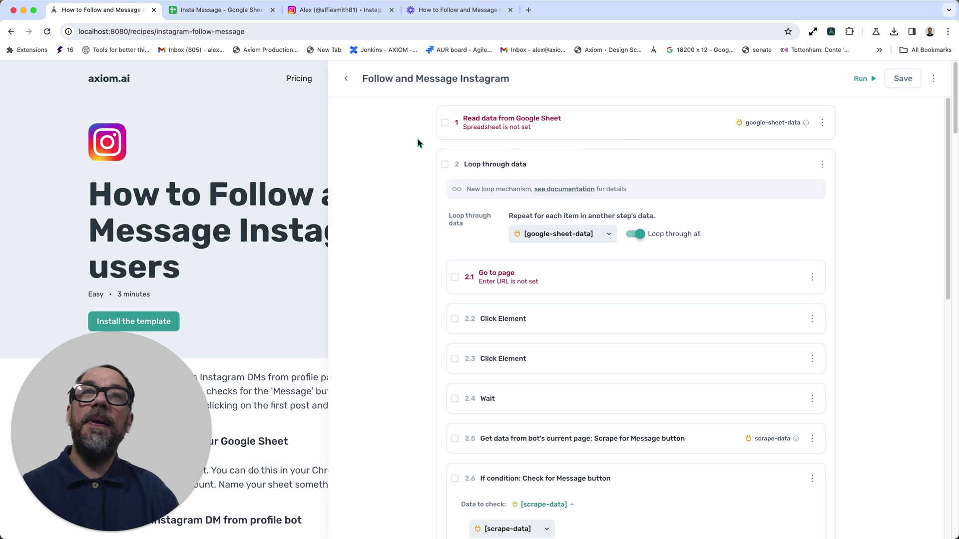
left_click(588, 121)
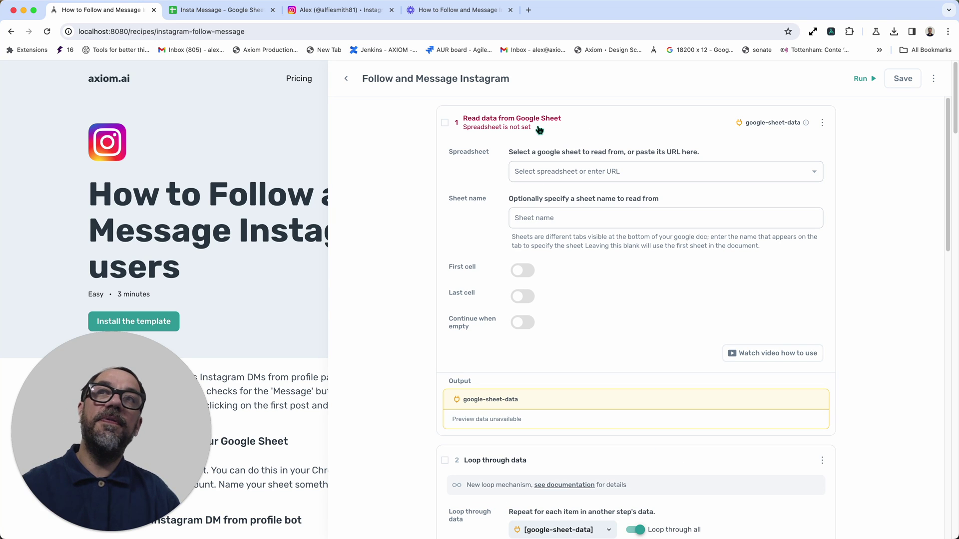
left_click(691, 168)
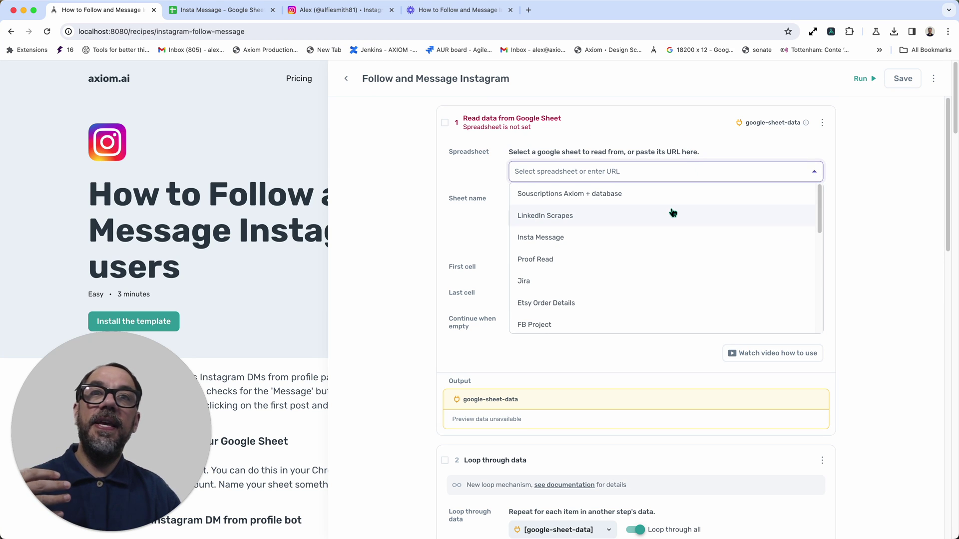
left_click(642, 238)
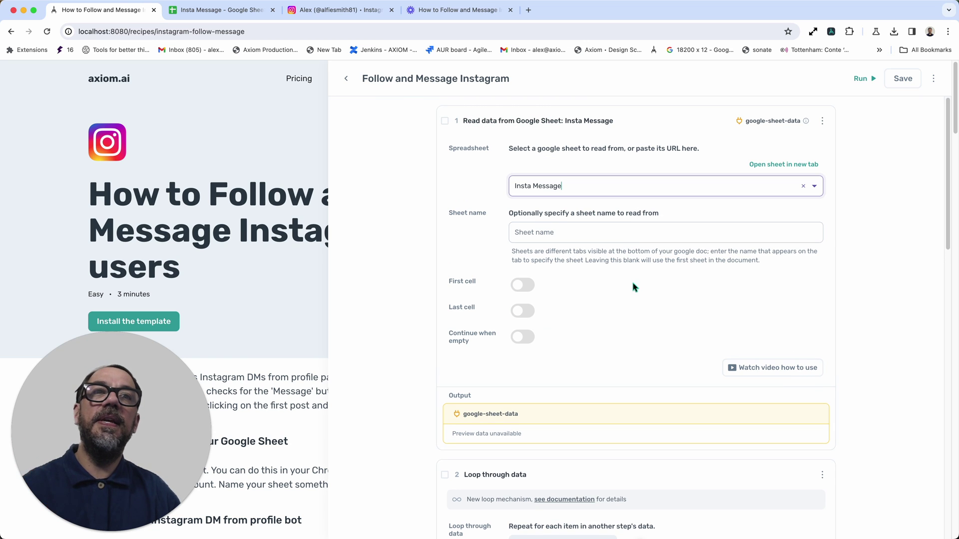
left_click(631, 234)
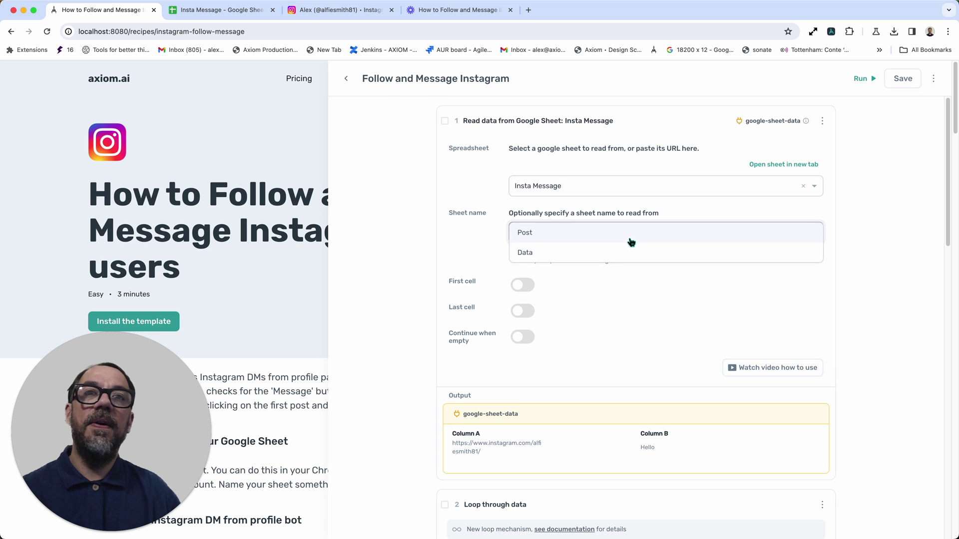
left_click(631, 240)
Step: Check the output preview showing the profile URL under Column A and 'Hello'
scroll(632, 387, "down", 3)
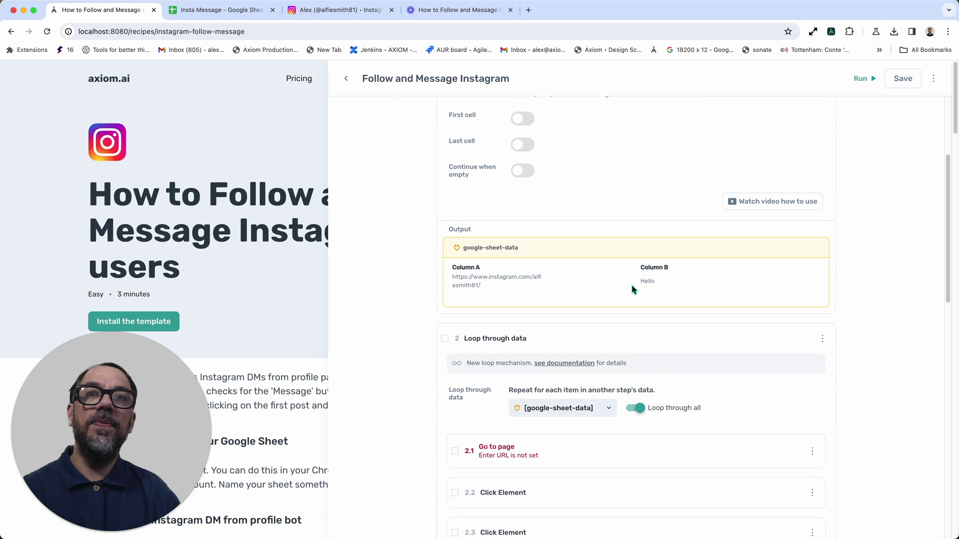
scroll(632, 290, "up", 3)
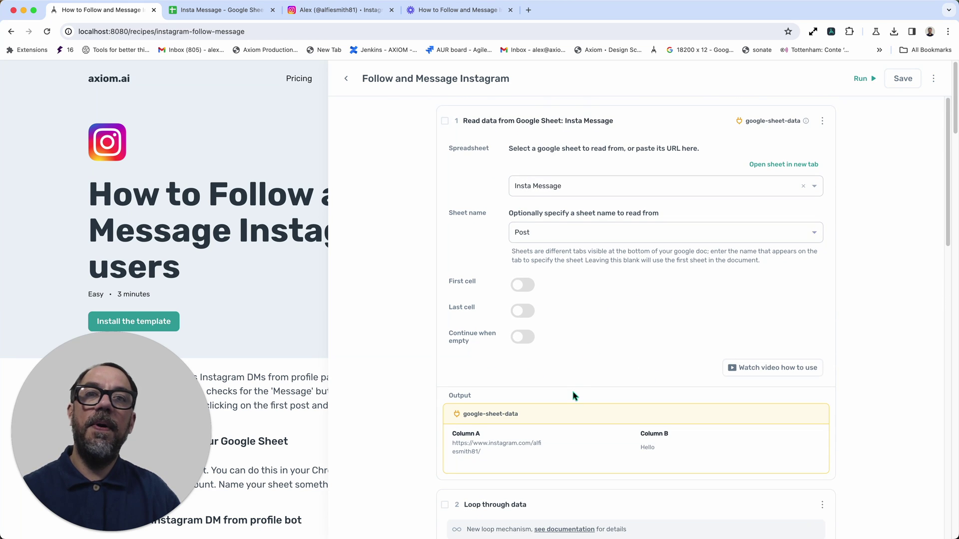
scroll(574, 396, "down", 2)
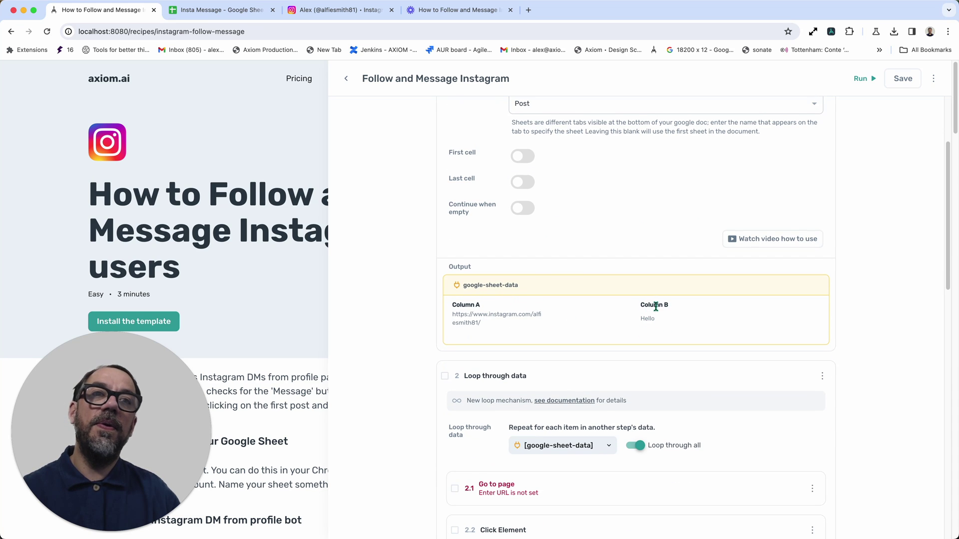
triple_click(493, 317)
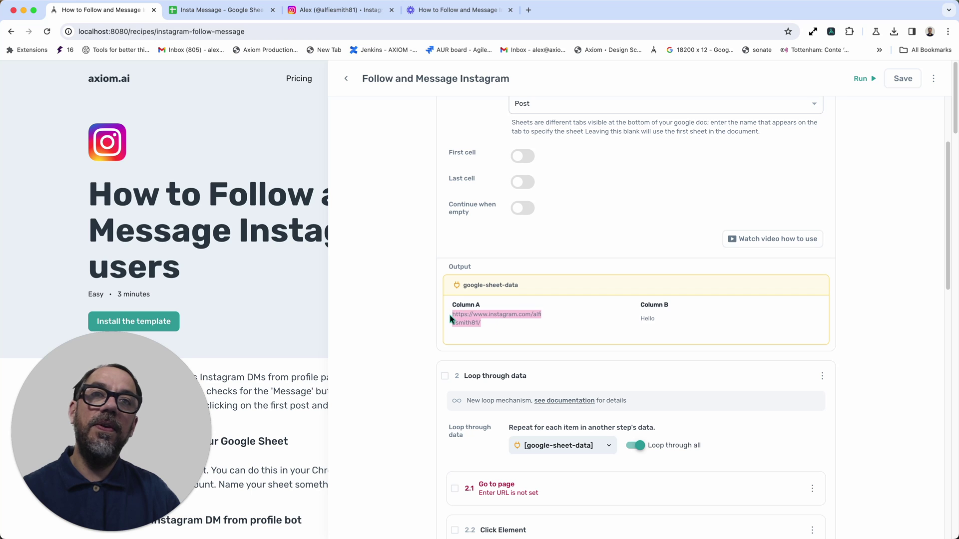
left_click(649, 316)
scroll(649, 317, "up", 2)
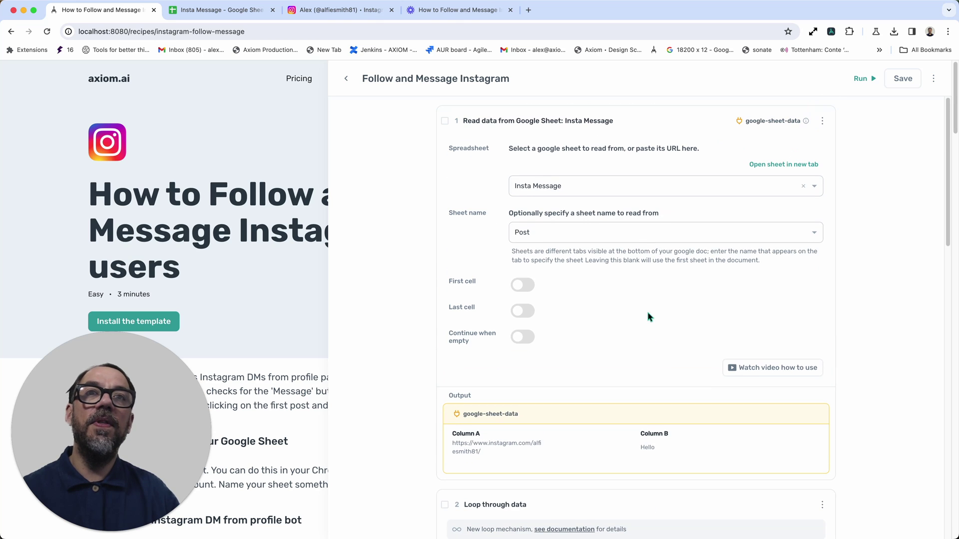
Step: Set the Go to page URL to Column A of the google-sheet-data
left_click(661, 124)
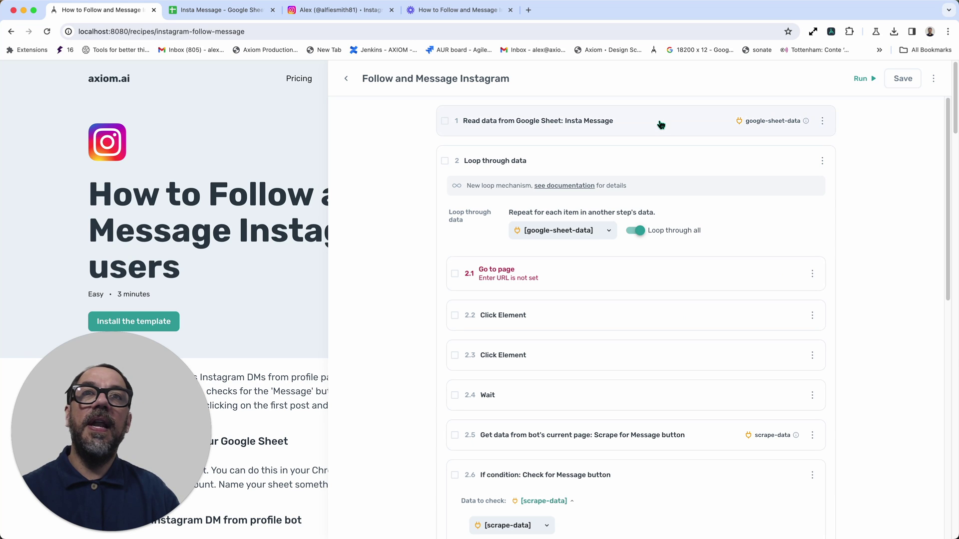
left_click(648, 284)
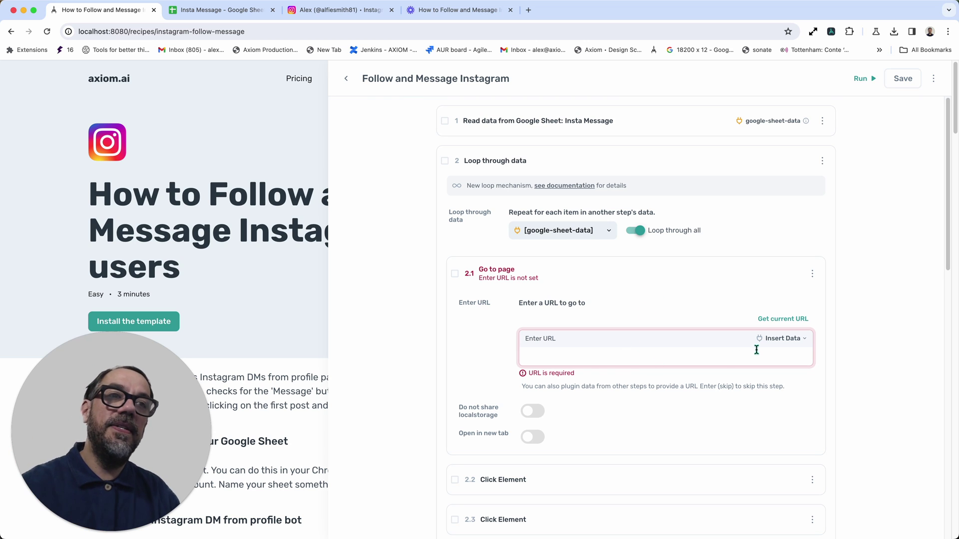
left_click(800, 346)
left_click(689, 366)
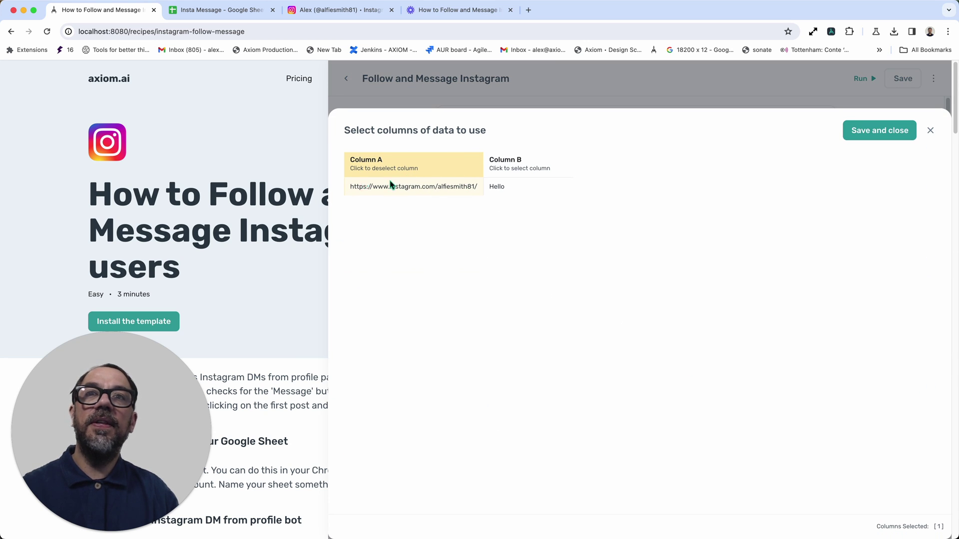
left_click(863, 137)
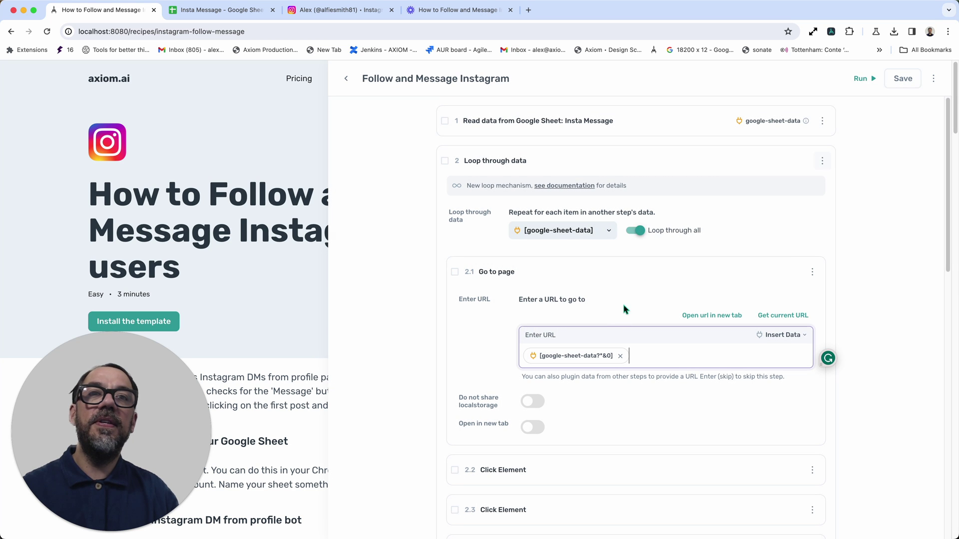
left_click(643, 278)
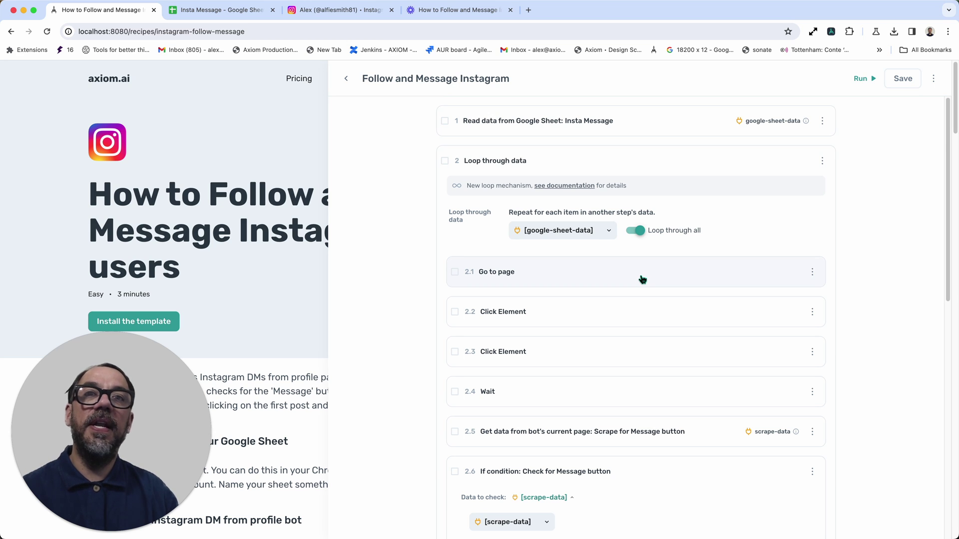
Step: Review the two Click Element steps and the 500 ms Wait step in the loop
scroll(641, 280, "down", 2)
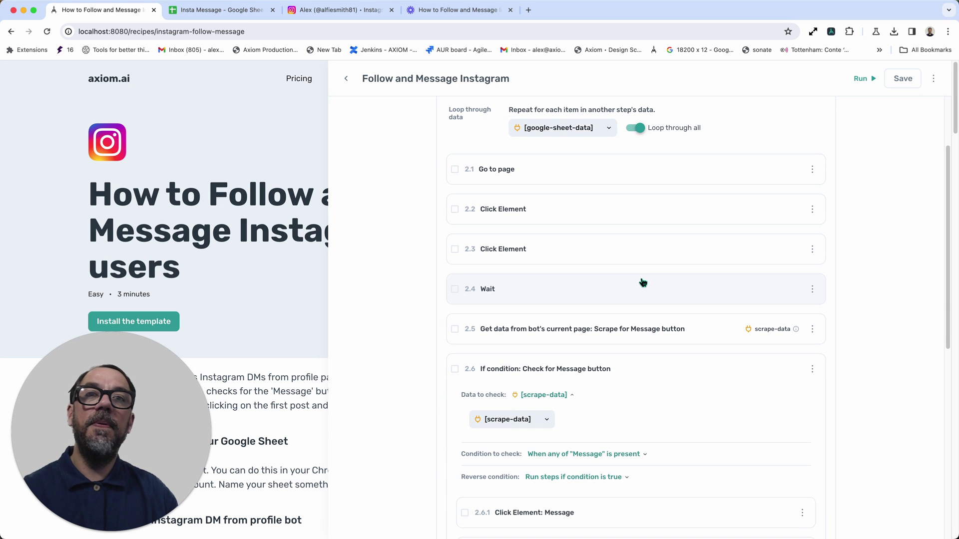
left_click(600, 209)
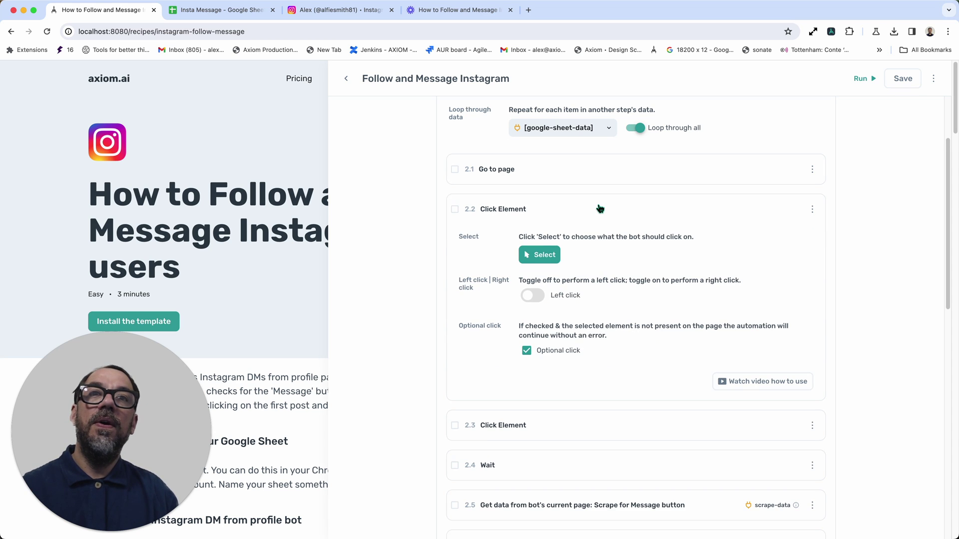
left_click(600, 209)
left_click(587, 255)
left_click(587, 255)
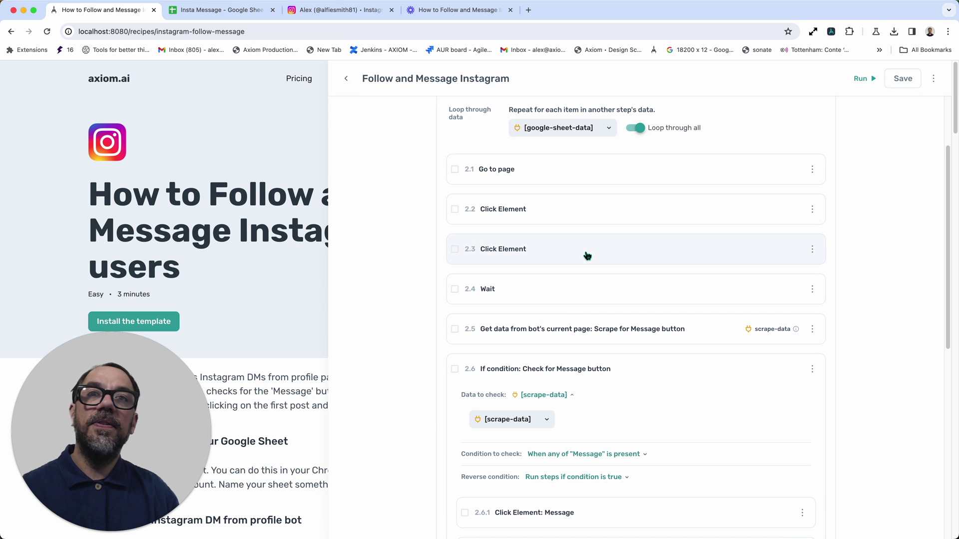
left_click(573, 304)
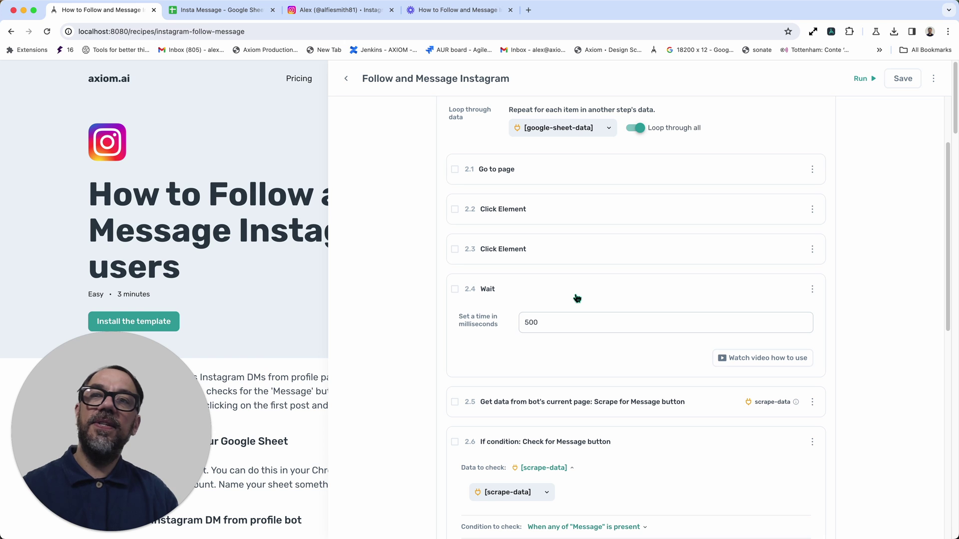
left_click(578, 296)
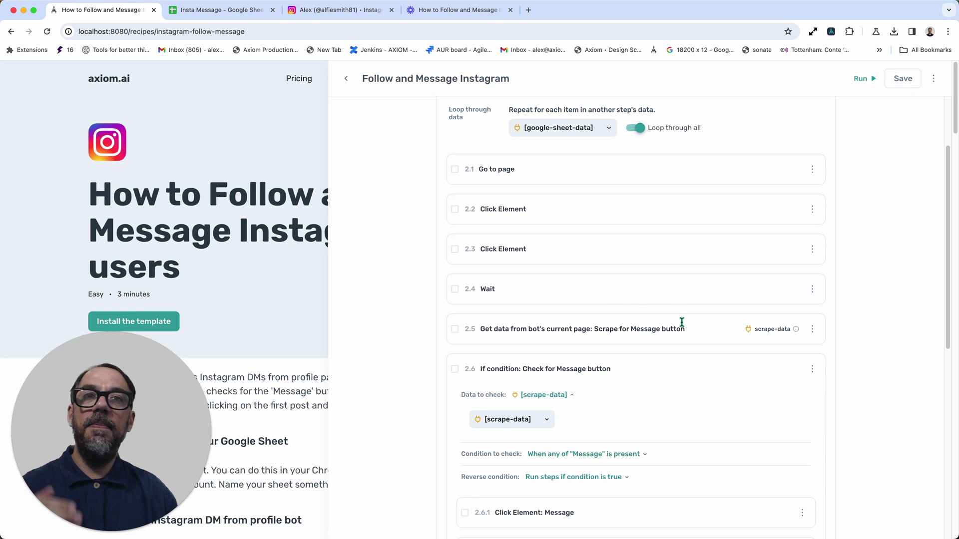
Step: Expand step 2.6.5 Enter Text: Message to reveal its empty text field
scroll(607, 333, "down", 3)
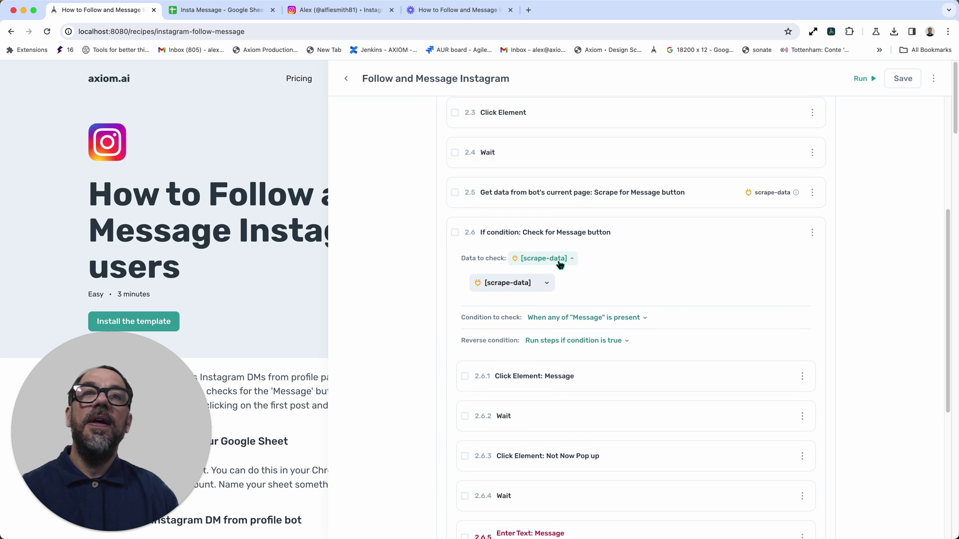
scroll(640, 290, "down", 2)
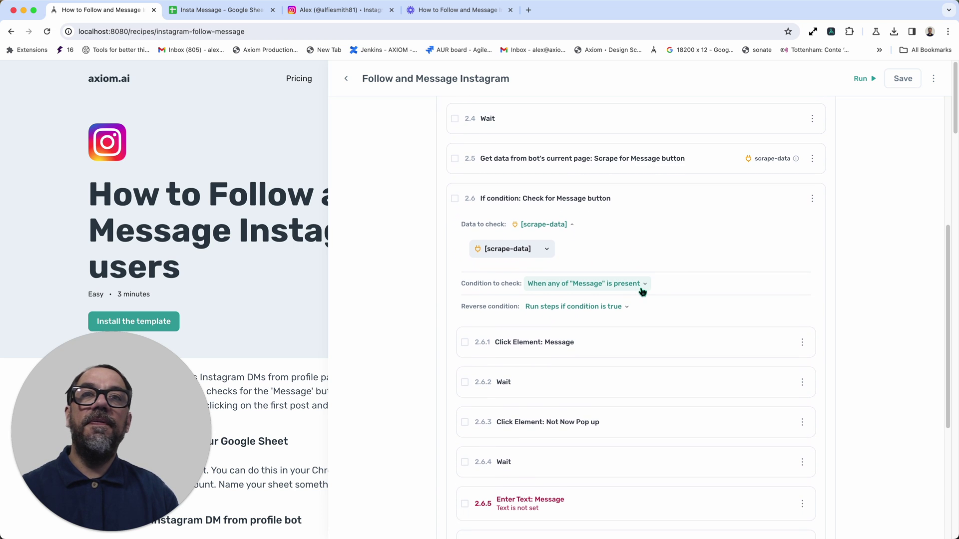
scroll(643, 305, "down", 3)
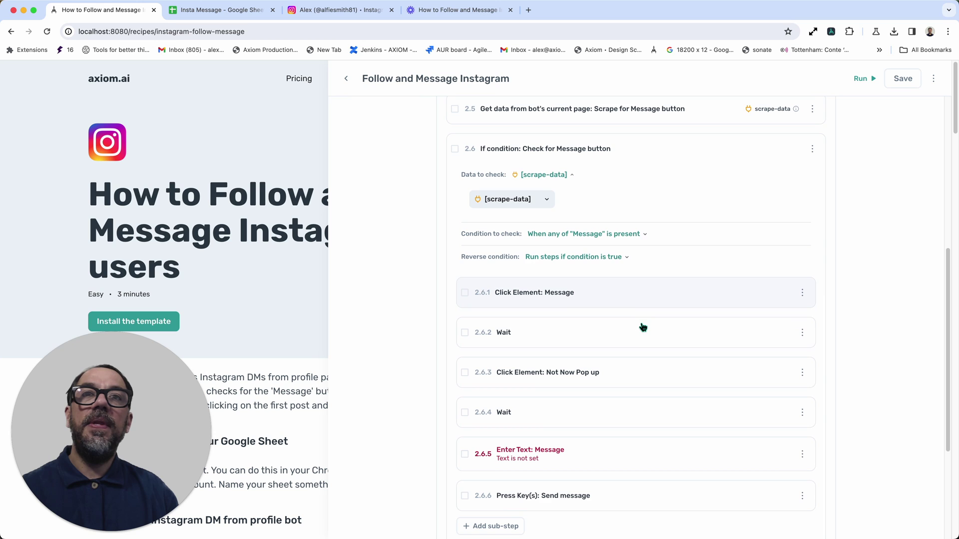
scroll(642, 327, "down", 5)
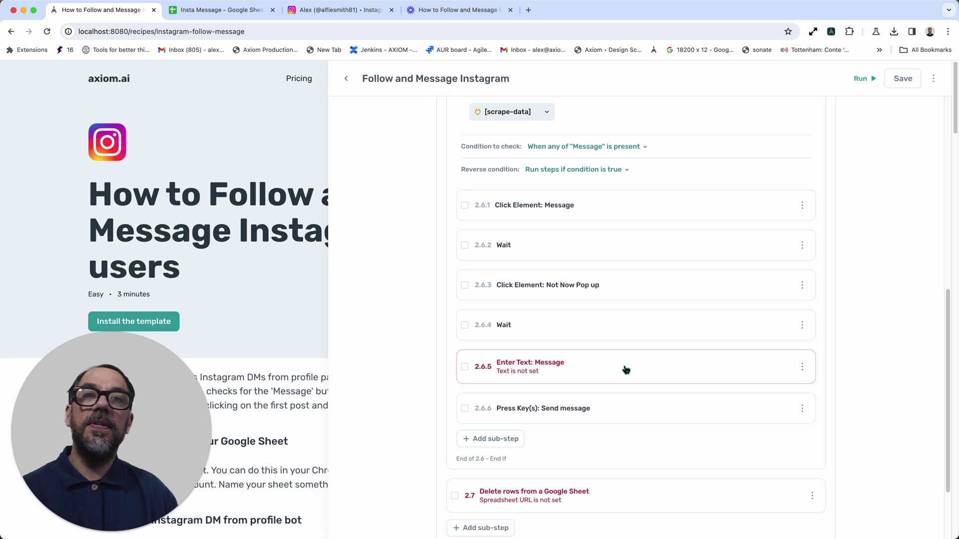
left_click(626, 369)
Step: Insert google-sheet-data Column B as the Enter Text: Message text
scroll(626, 370, "down", 5)
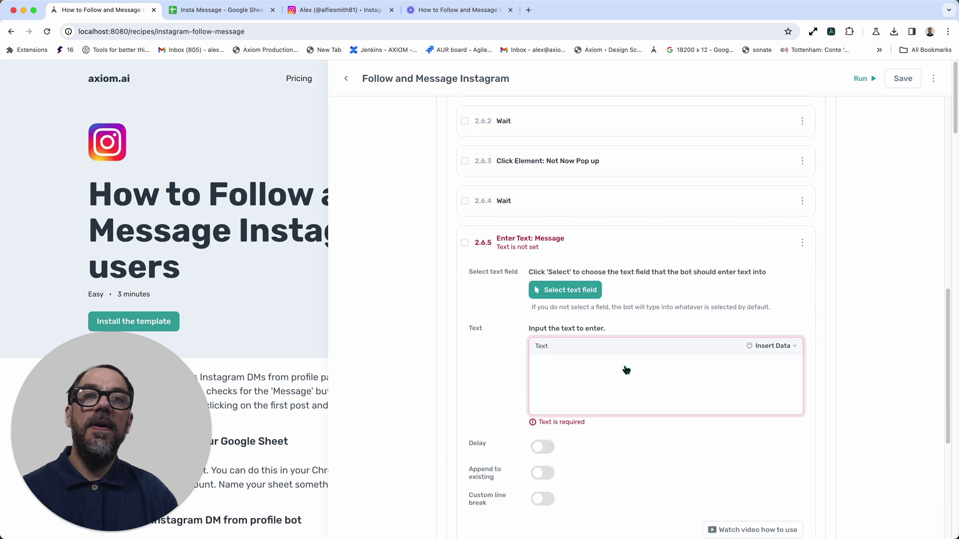
scroll(626, 370, "up", 1)
scroll(626, 369, "up", 1)
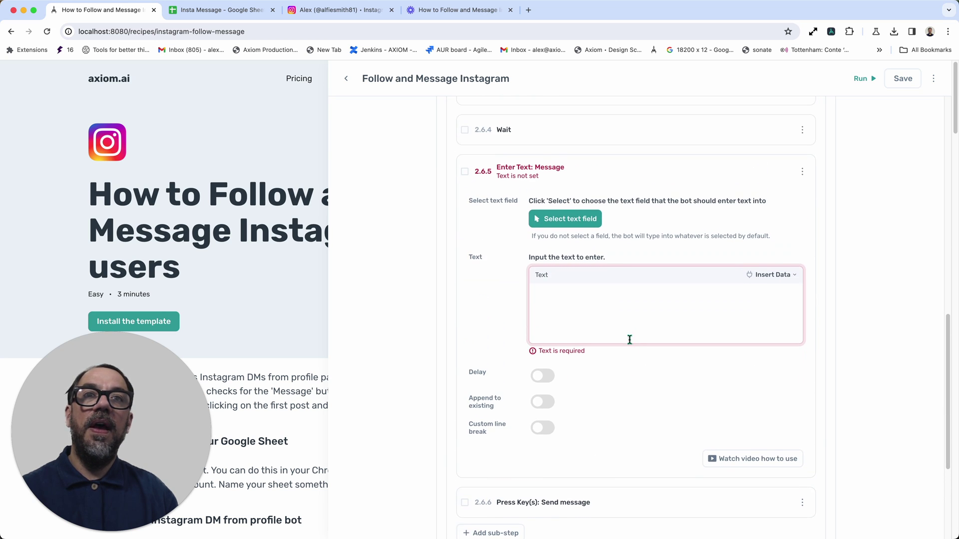
left_click(621, 311)
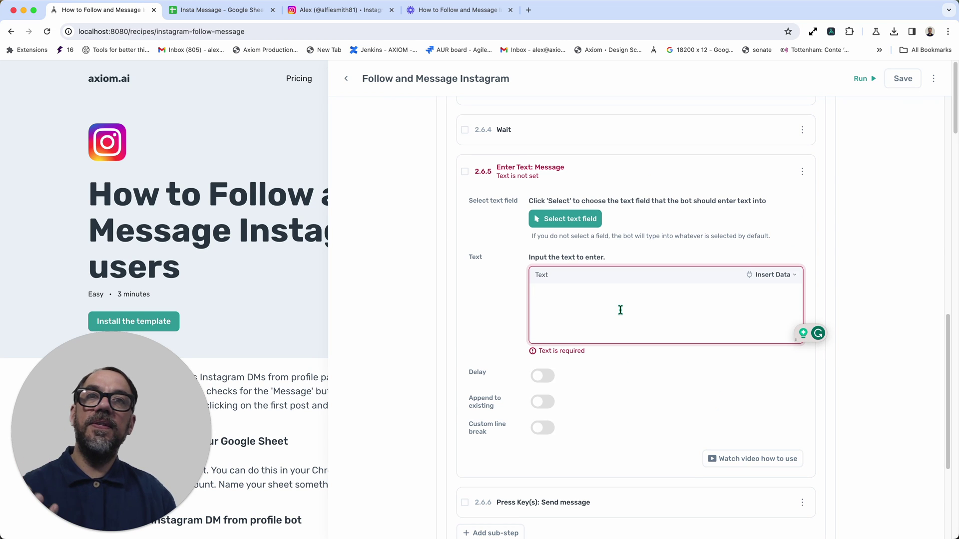
left_click(767, 278)
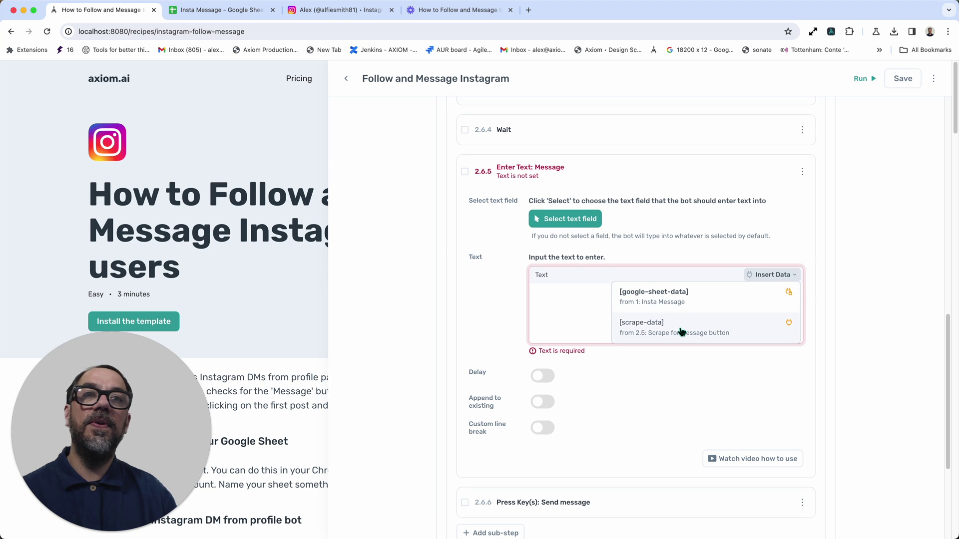
left_click(683, 307)
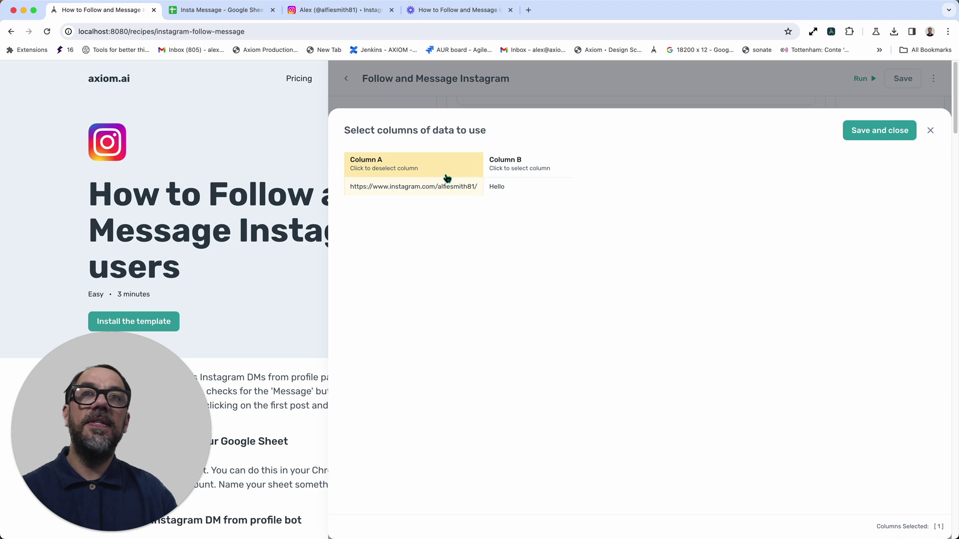
left_click(529, 170)
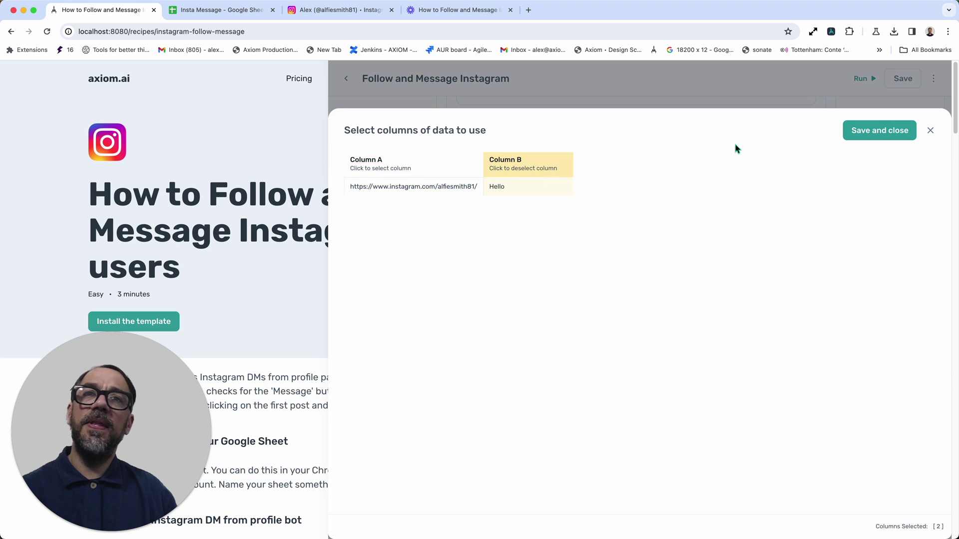
left_click(869, 134)
Step: Remove the leftover sample text after the sheet data chip and collapse the step
left_click(628, 302)
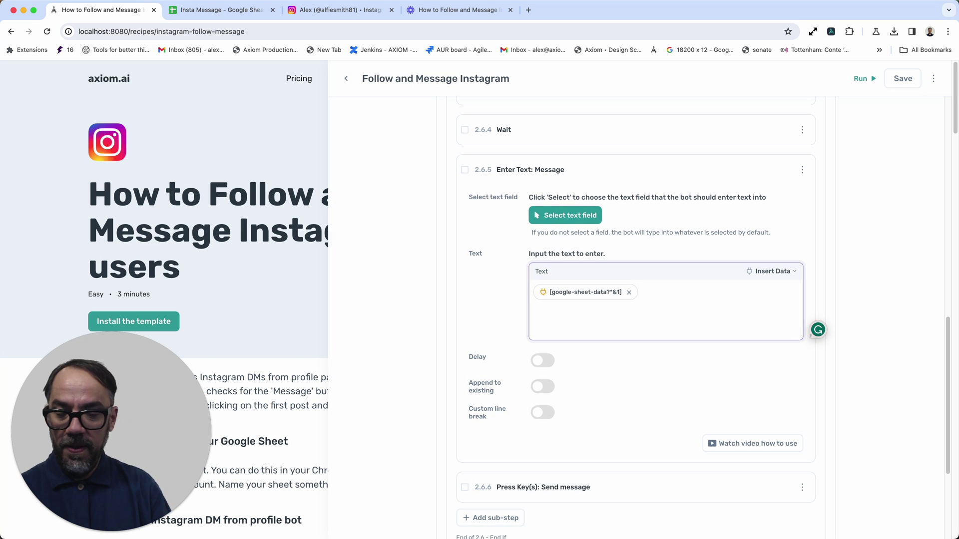
type("Dave")
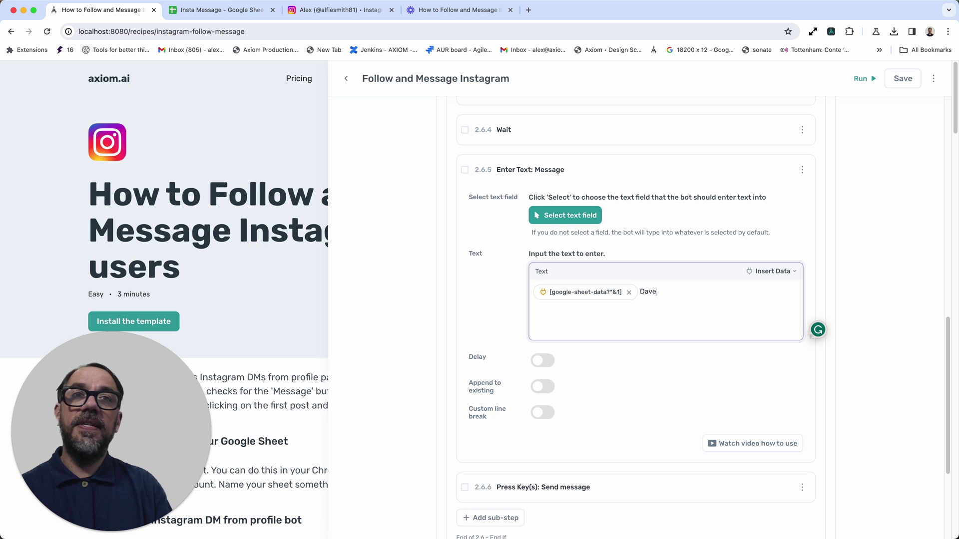
key("BackSpace")
key("BackSpace")
key("BackSpace")
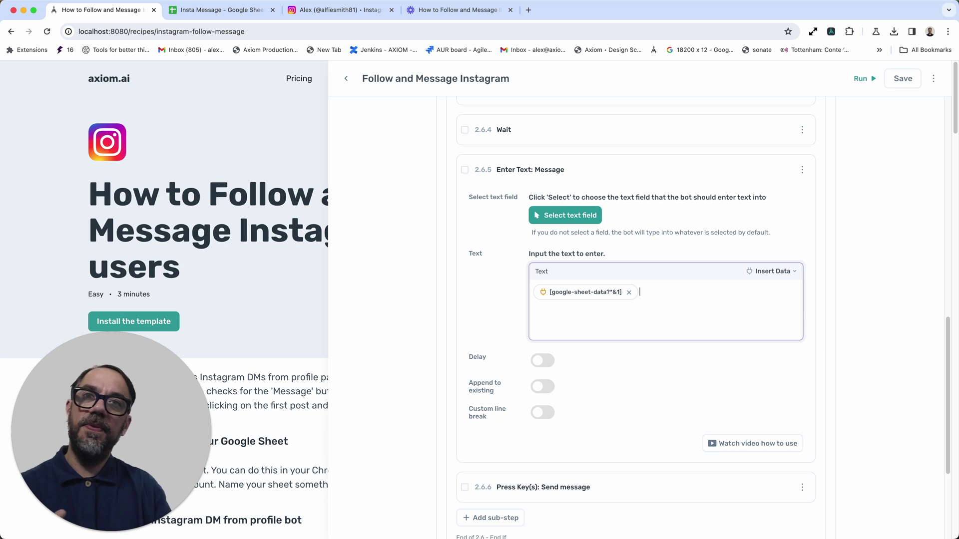
left_click(646, 177)
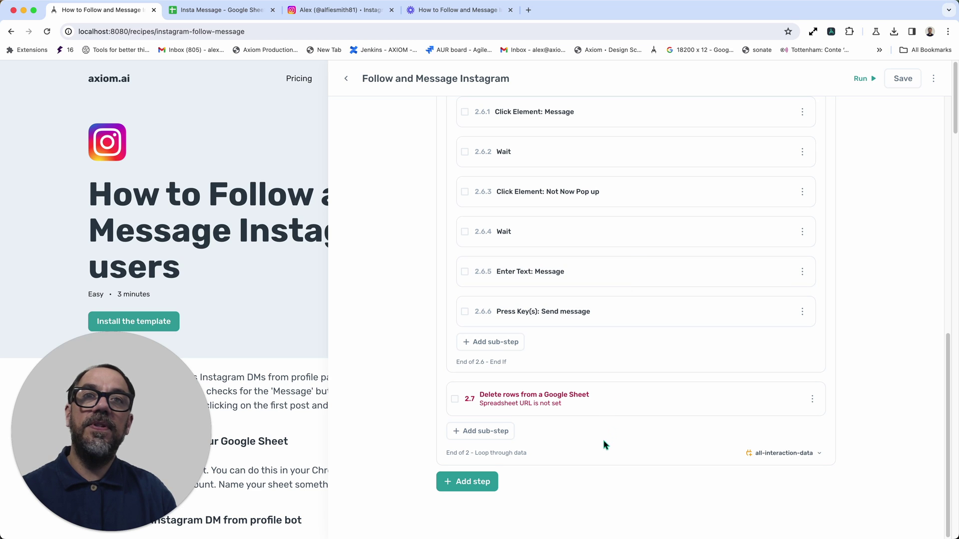
Step: Set the Delete rows step to the Insta Message spreadsheet's Post sheet
scroll(604, 445, "down", 2)
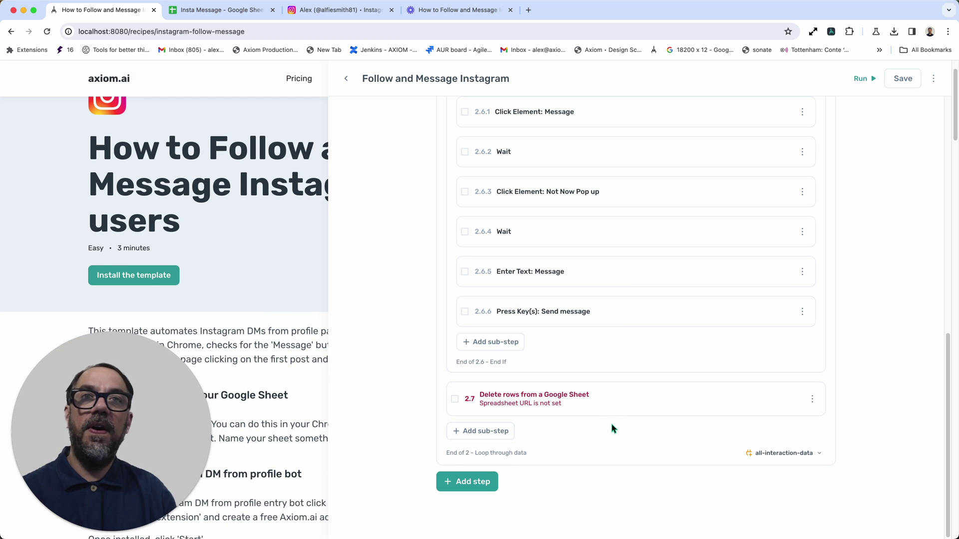
left_click(633, 399)
scroll(633, 404, "down", 3)
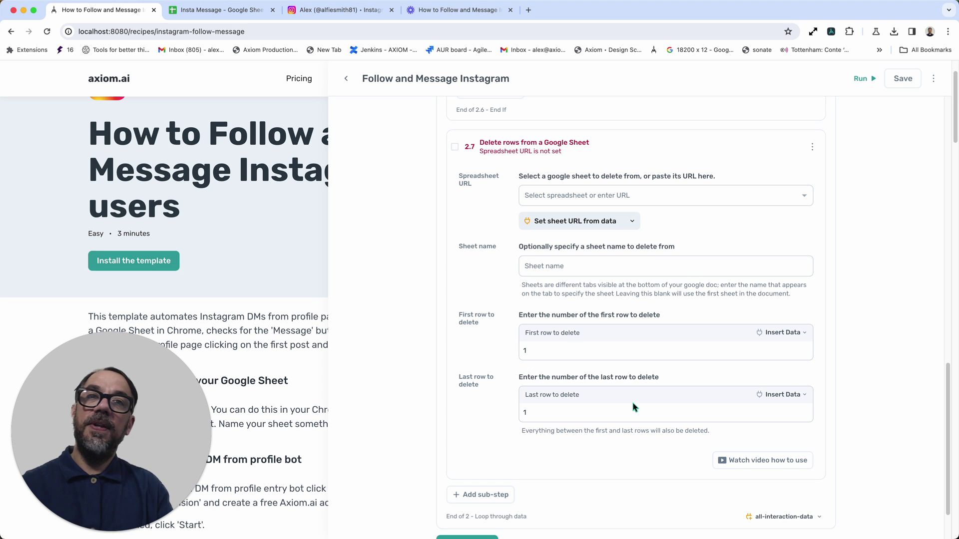
left_click(660, 188)
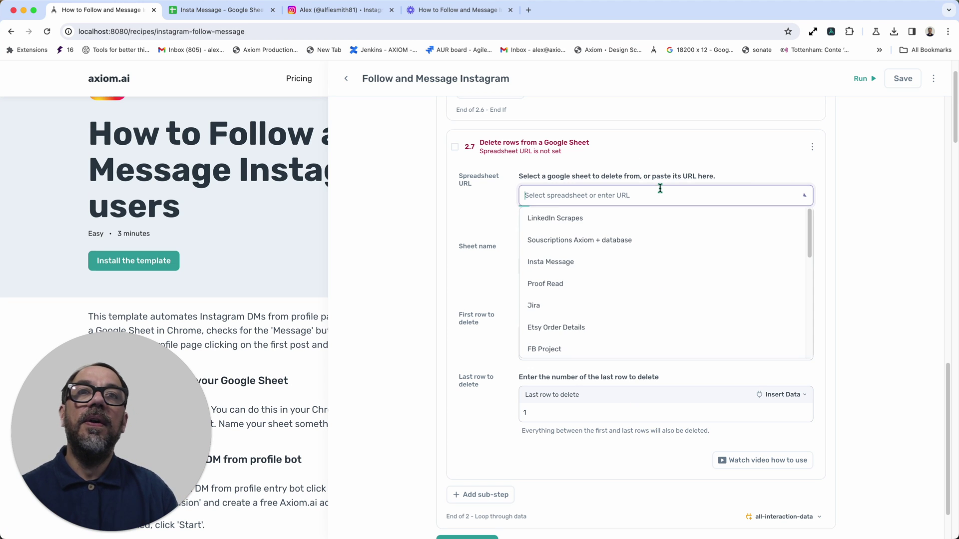
left_click(610, 260)
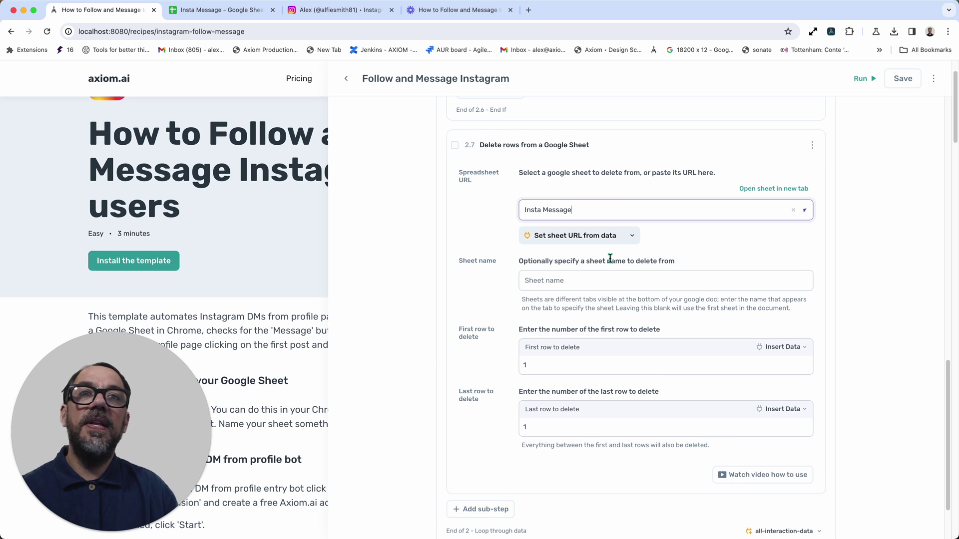
left_click(652, 284)
left_click(651, 282)
Step: Review the Delete rows settings, collapse the step, and start running the bot
scroll(633, 334, "down", 3)
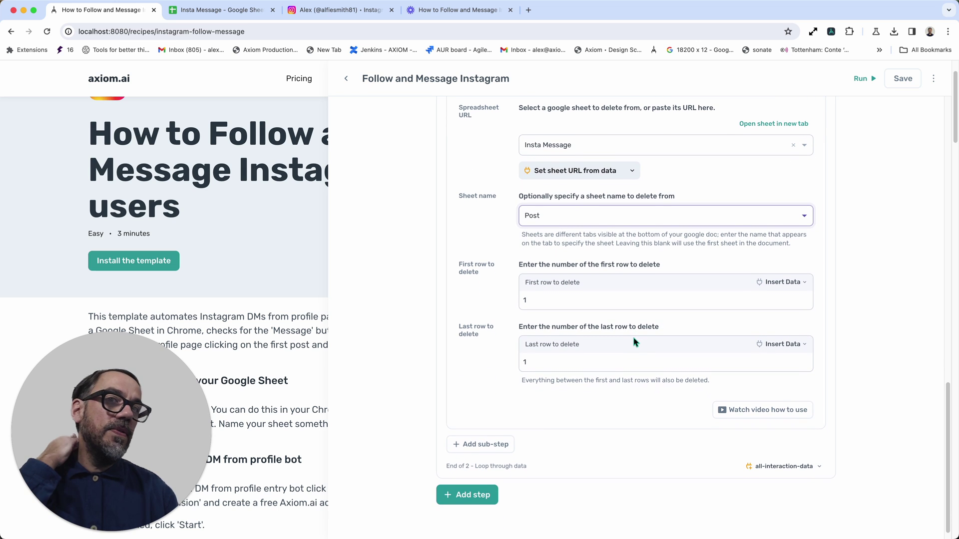
scroll(633, 342, "down", 1)
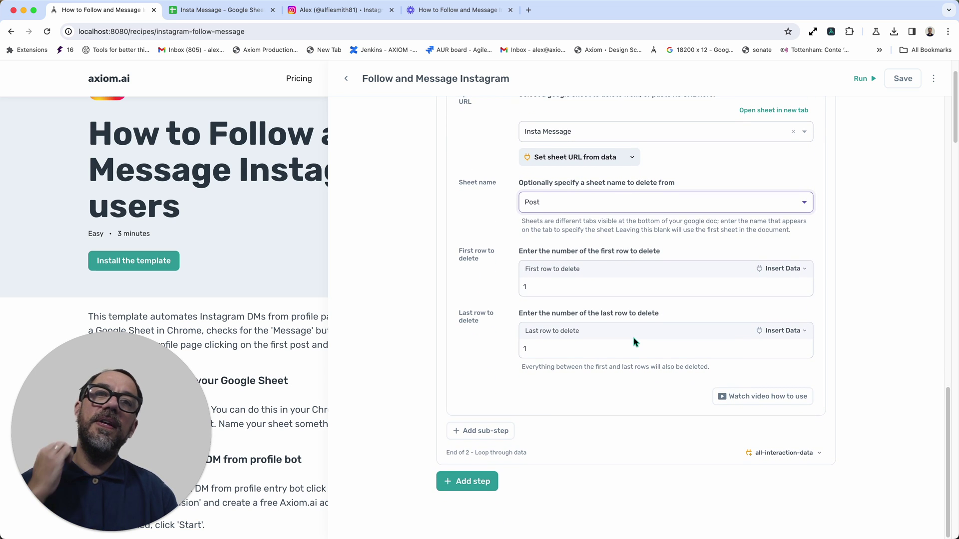
scroll(633, 339, "up", 2)
scroll(634, 275, "up", 3)
scroll(634, 279, "down", 1)
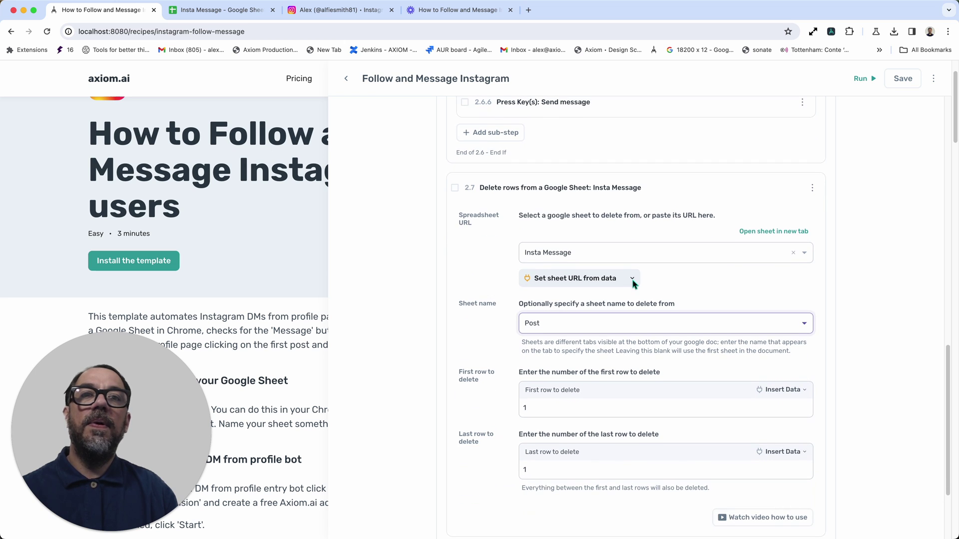
left_click(633, 188)
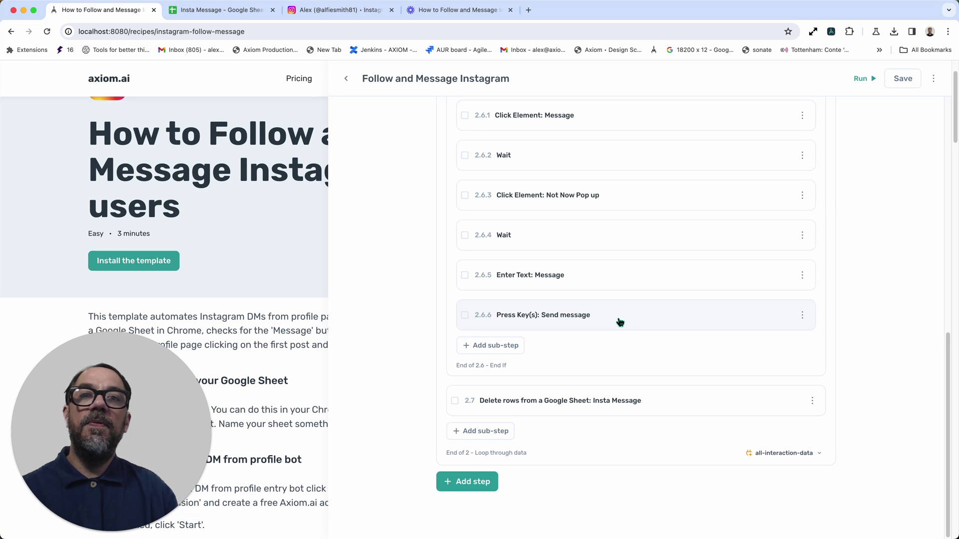
left_click(862, 80)
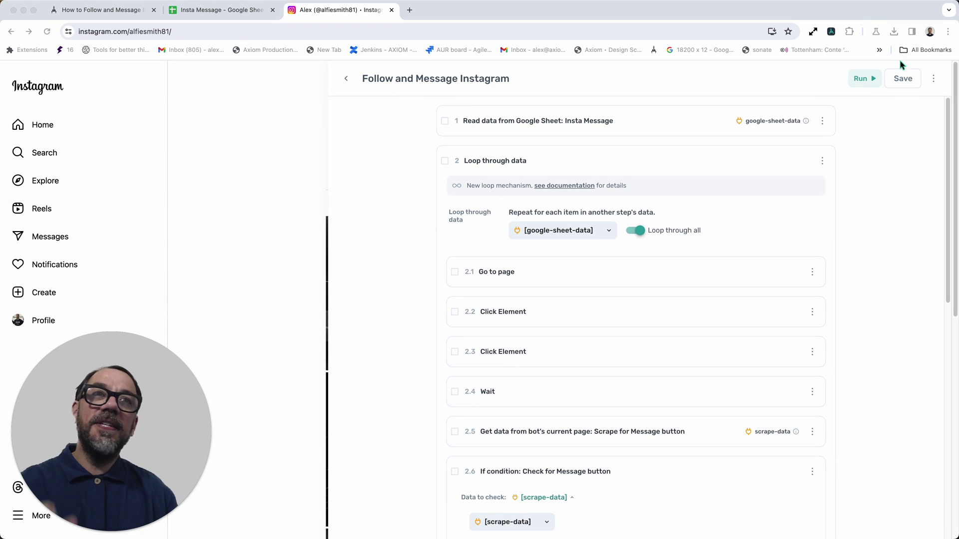
Step: Run the bot with the desktop app, watch the automated Instagram browser, then close it
left_click(860, 80)
left_click(876, 118)
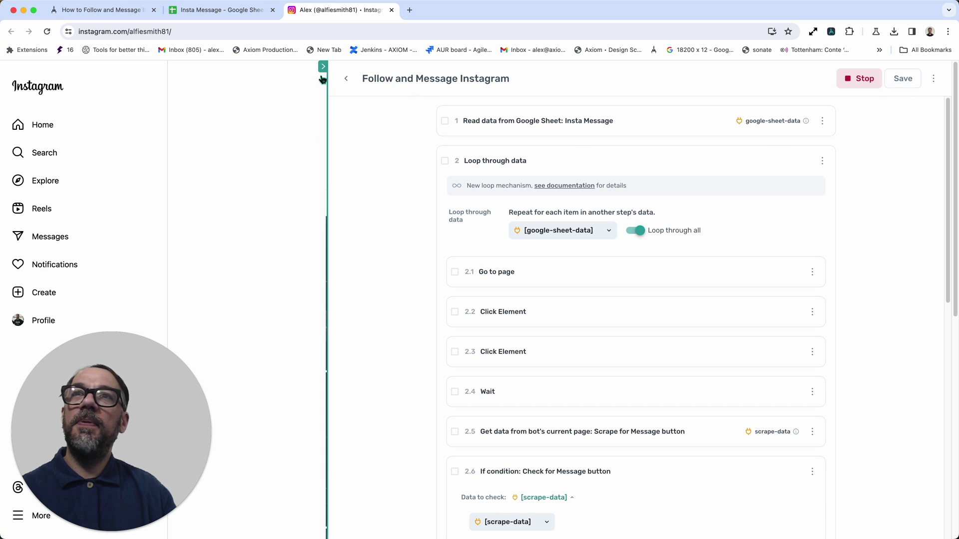
left_click(323, 67)
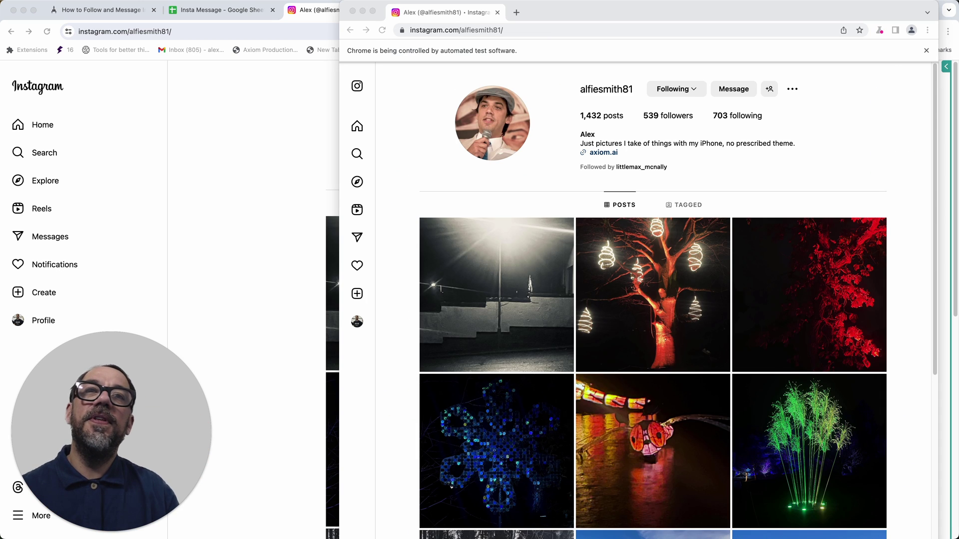
left_click(499, 13)
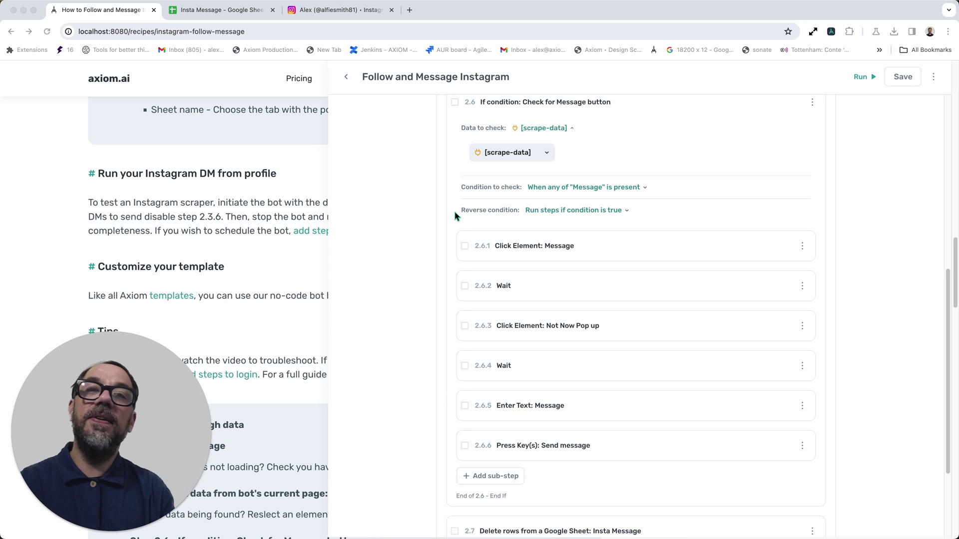
Step: Open the Add step picker between the workflow's sub-steps, then dismiss it without adding a step
left_click(590, 267)
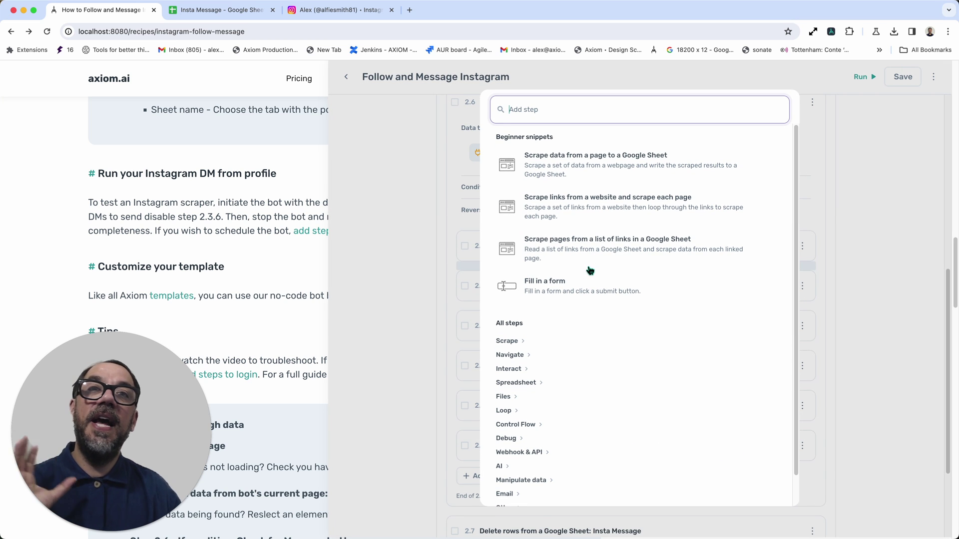
left_click(868, 160)
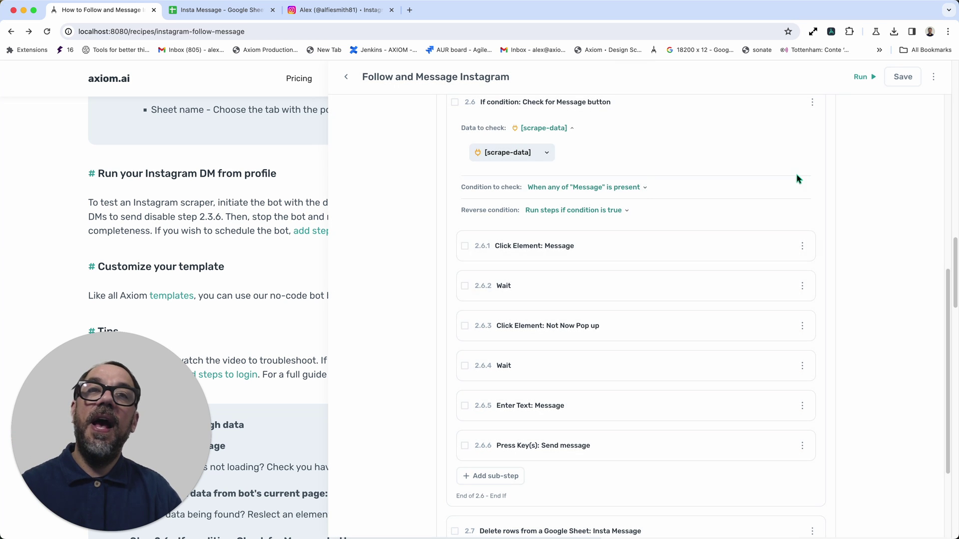
Step: Hide the bot builder, read through the recipe's Tips section, and go to the Support page
left_click(322, 68)
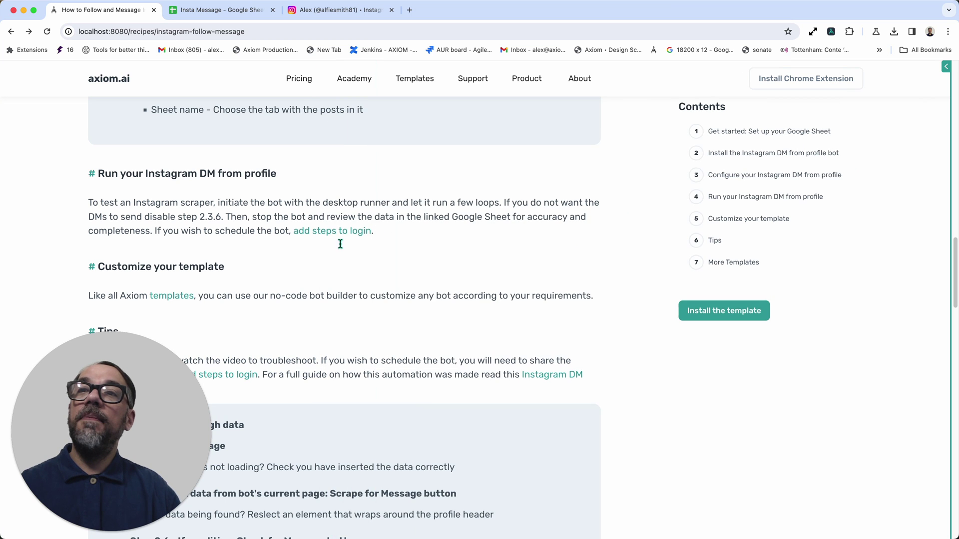
scroll(353, 296, "down", 3)
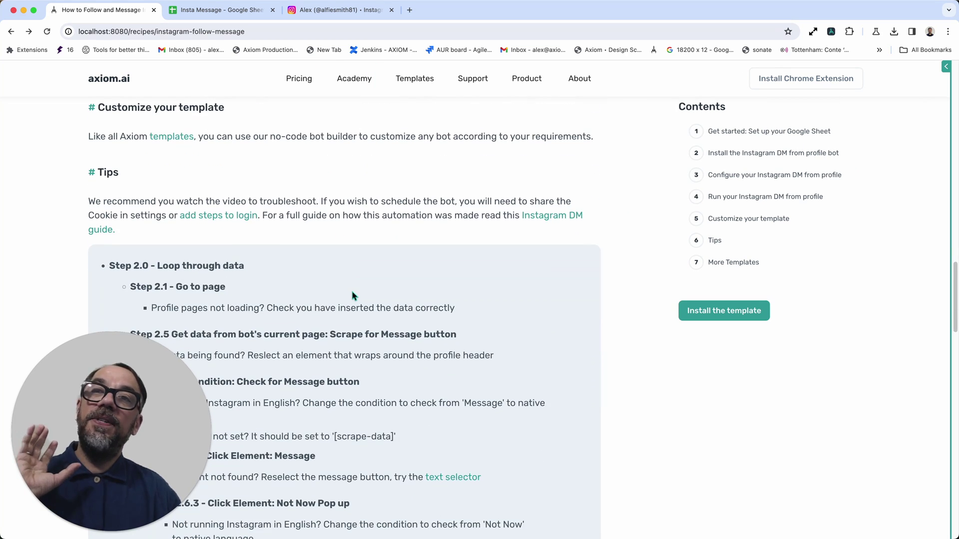
scroll(353, 296, "down", 2)
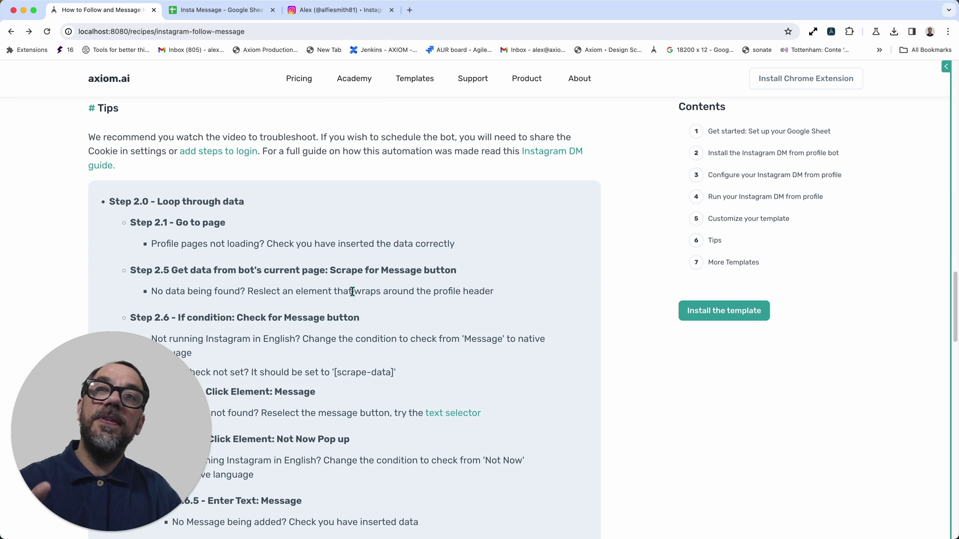
scroll(353, 291, "down", 1)
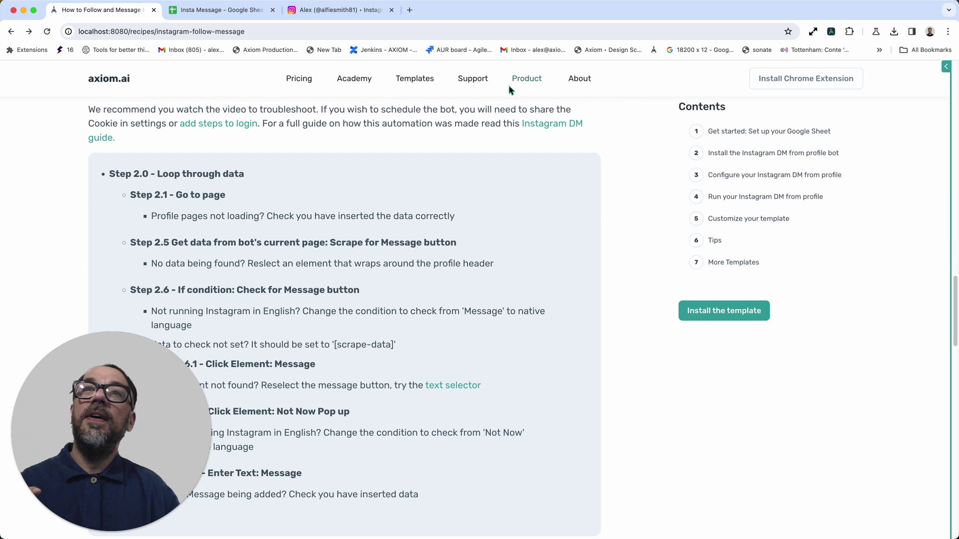
left_click(473, 86)
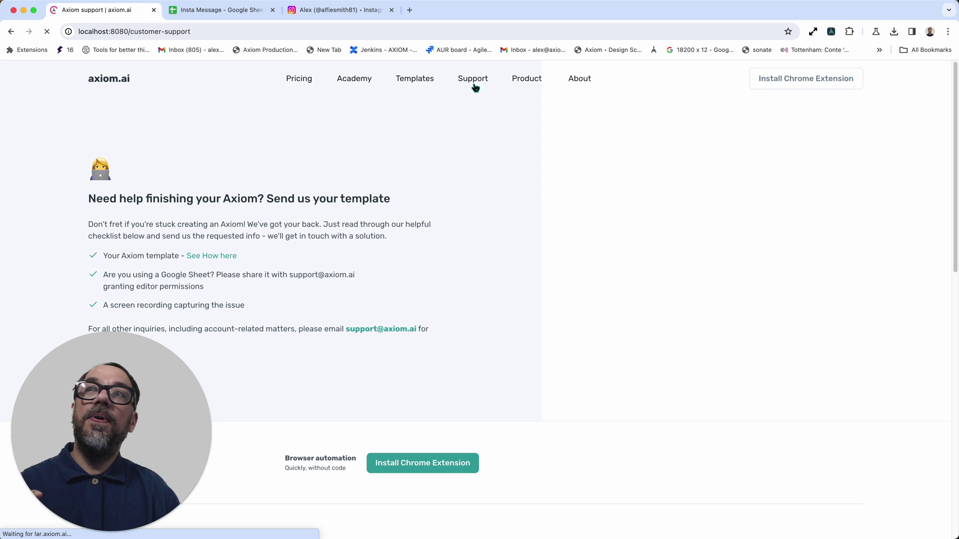